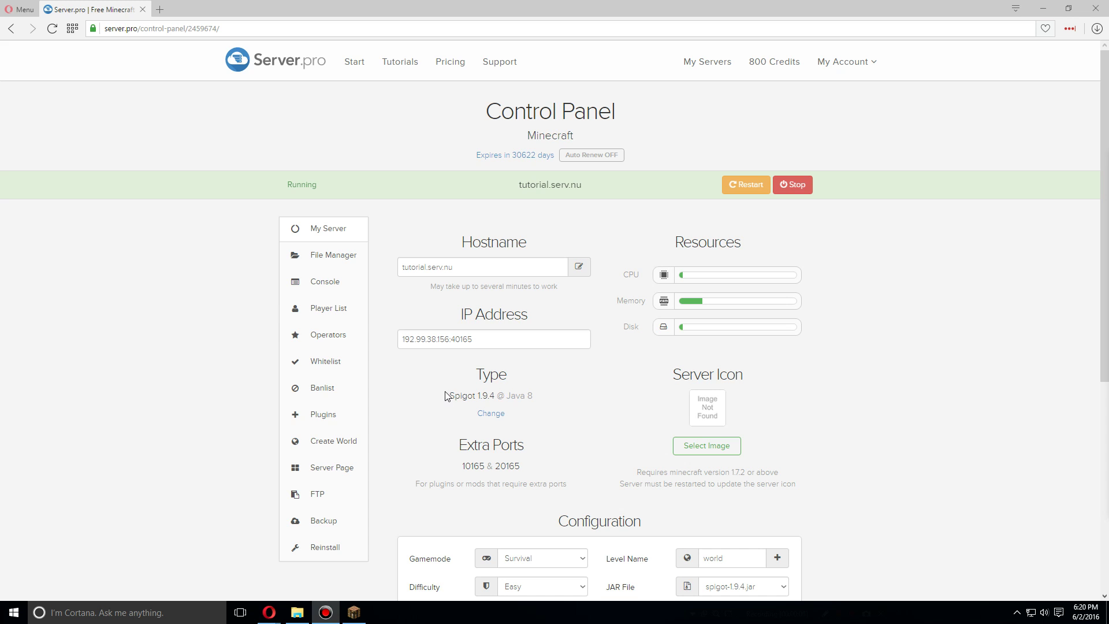
Search the server's plugin catalogue for ClearLag
left_click_drag(443, 395, 540, 393)
left_click(560, 380)
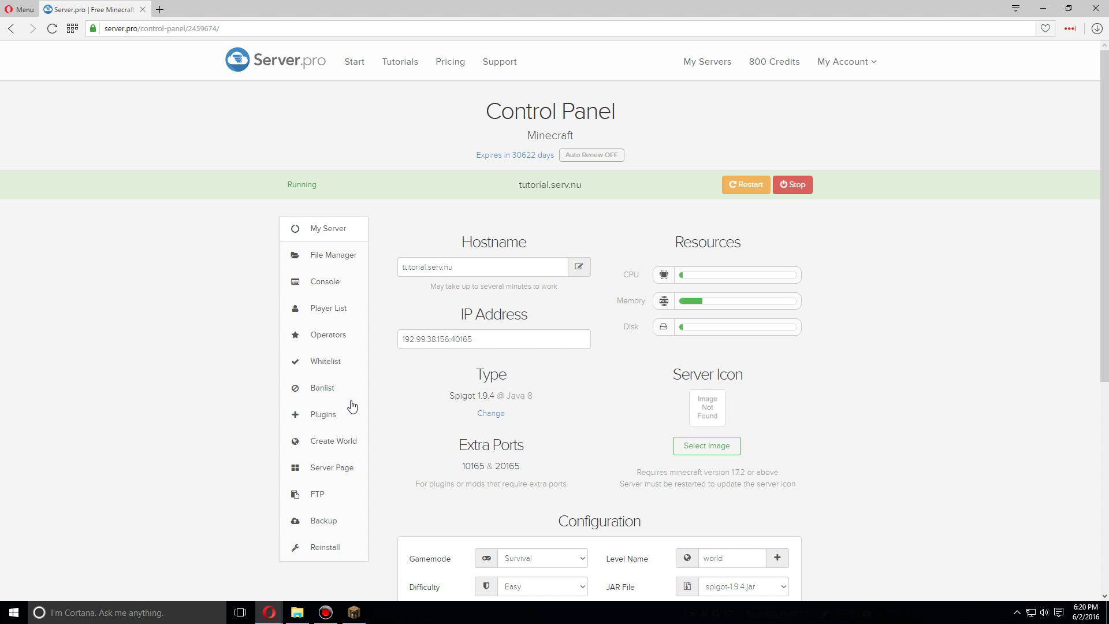
left_click(338, 416)
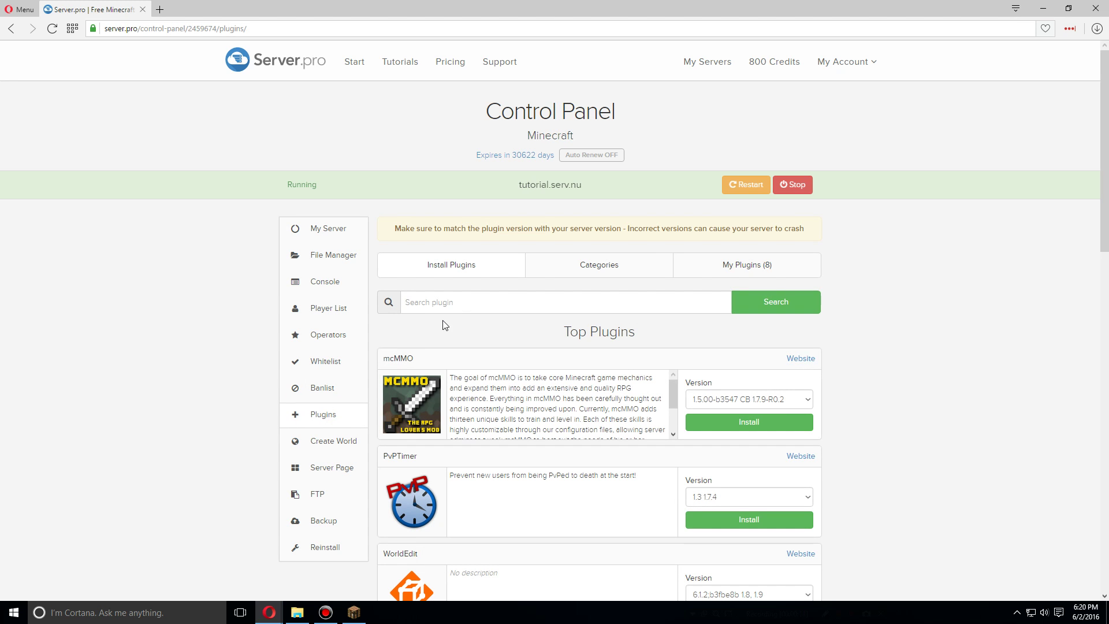
left_click(471, 302)
type("ClearLag")
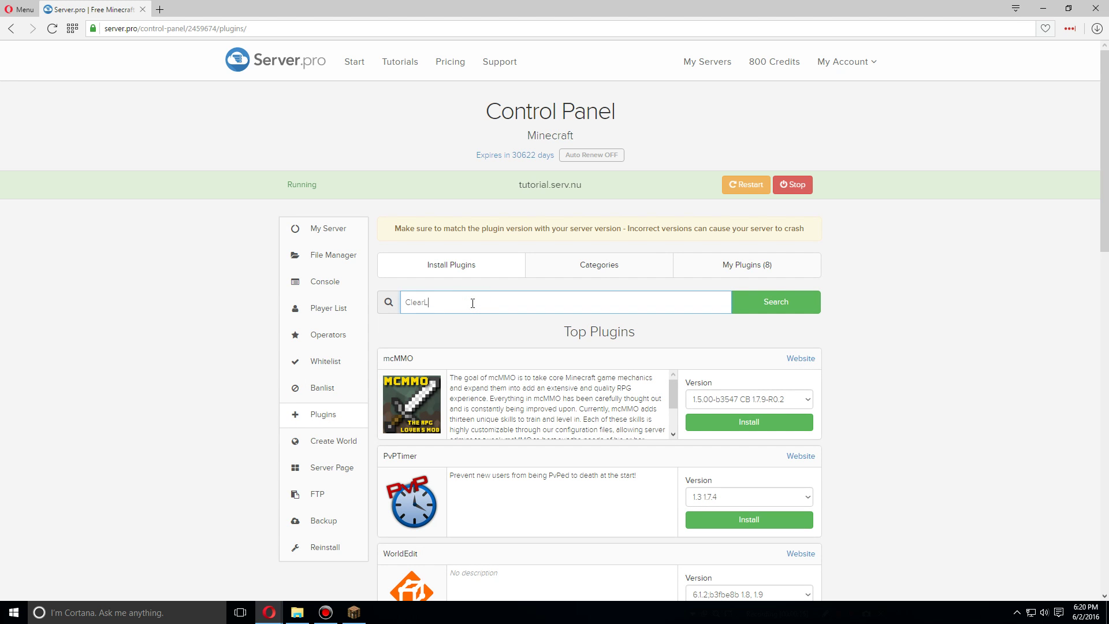
key("Return")
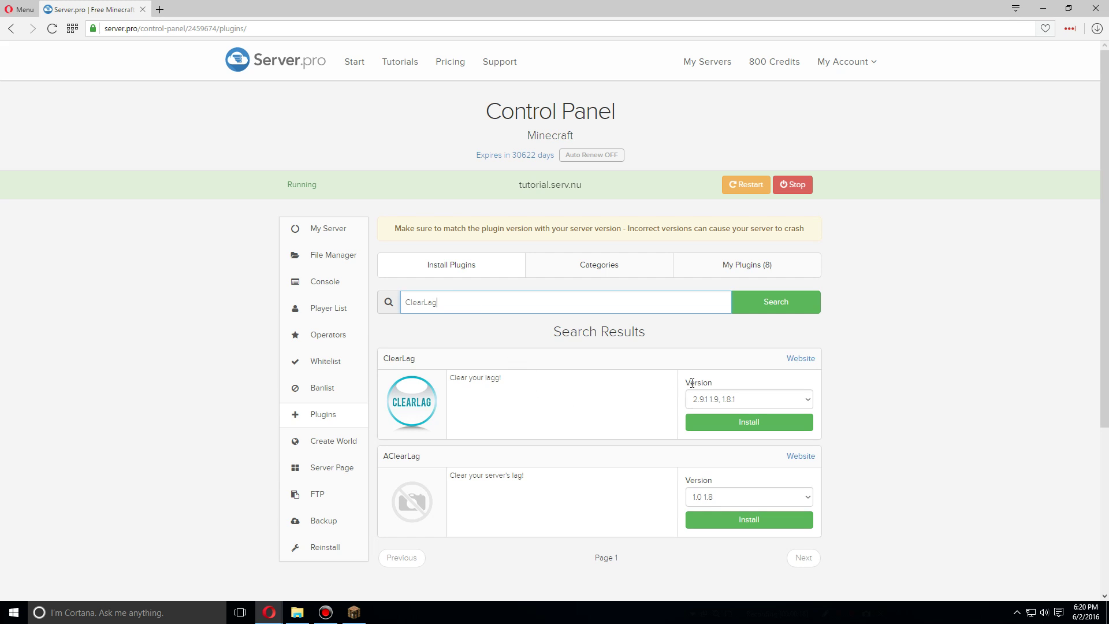
Install ClearLag version 2.9.1 for 1.9, 1.8.1 and restart the server
left_click(748, 400)
left_click(959, 247)
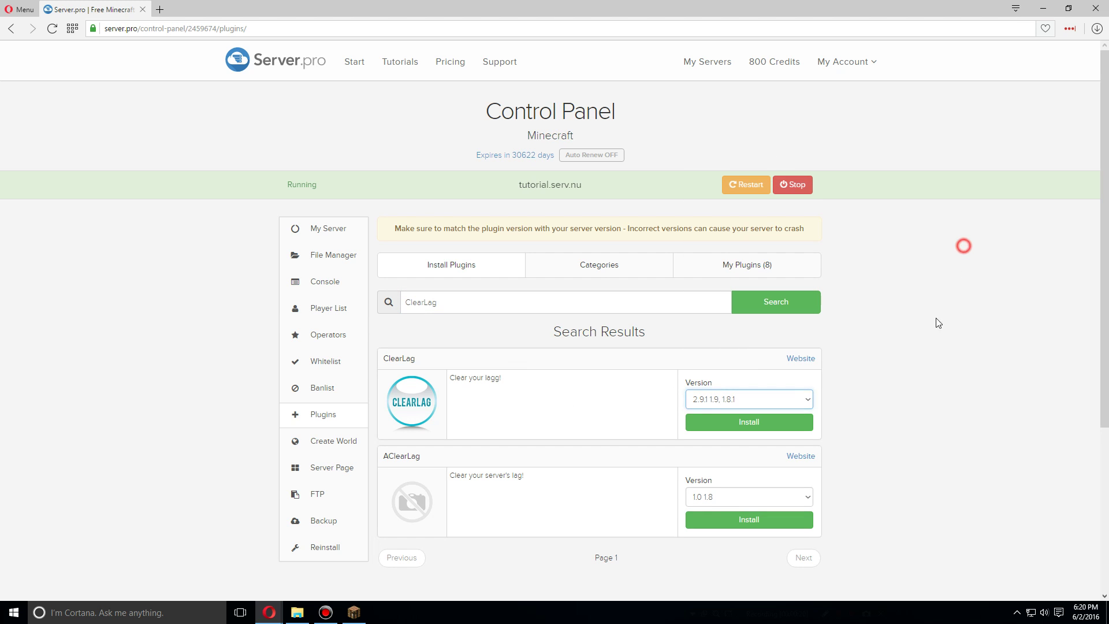
left_click(750, 427)
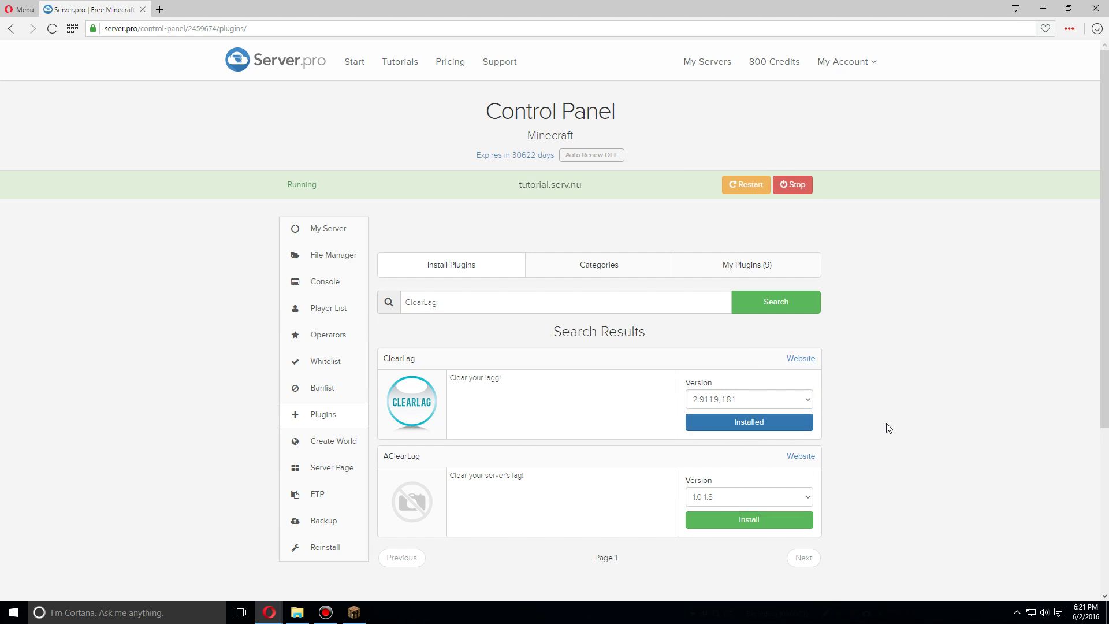
left_click(743, 193)
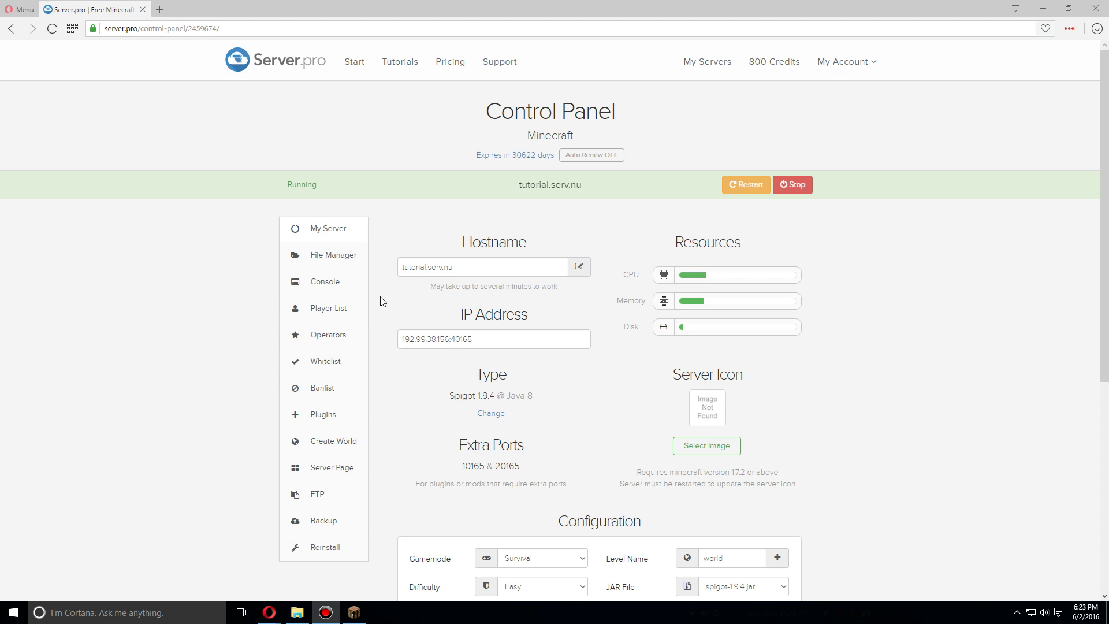
Open config.yml from the server's plugins/ClearLag folder and review its general settings block
left_click(335, 255)
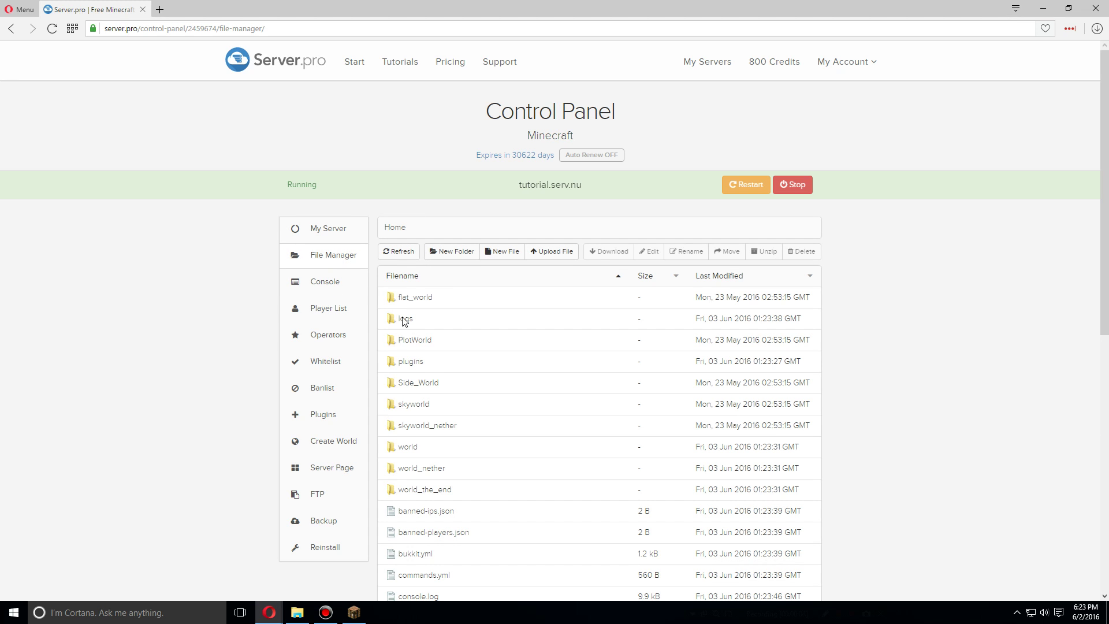
left_click(417, 362)
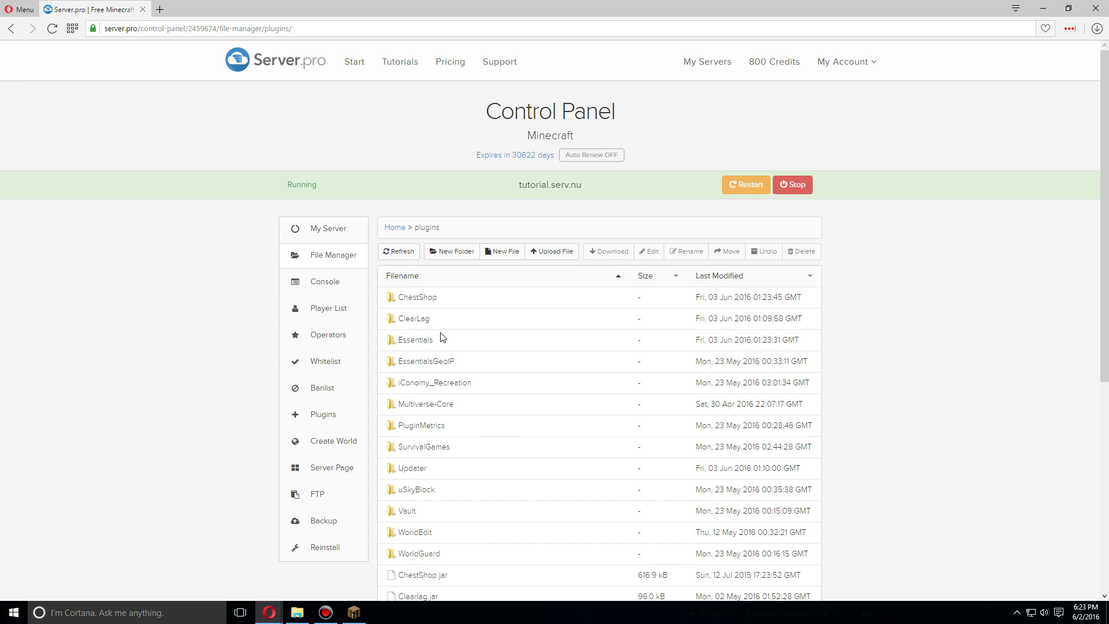
left_click(425, 326)
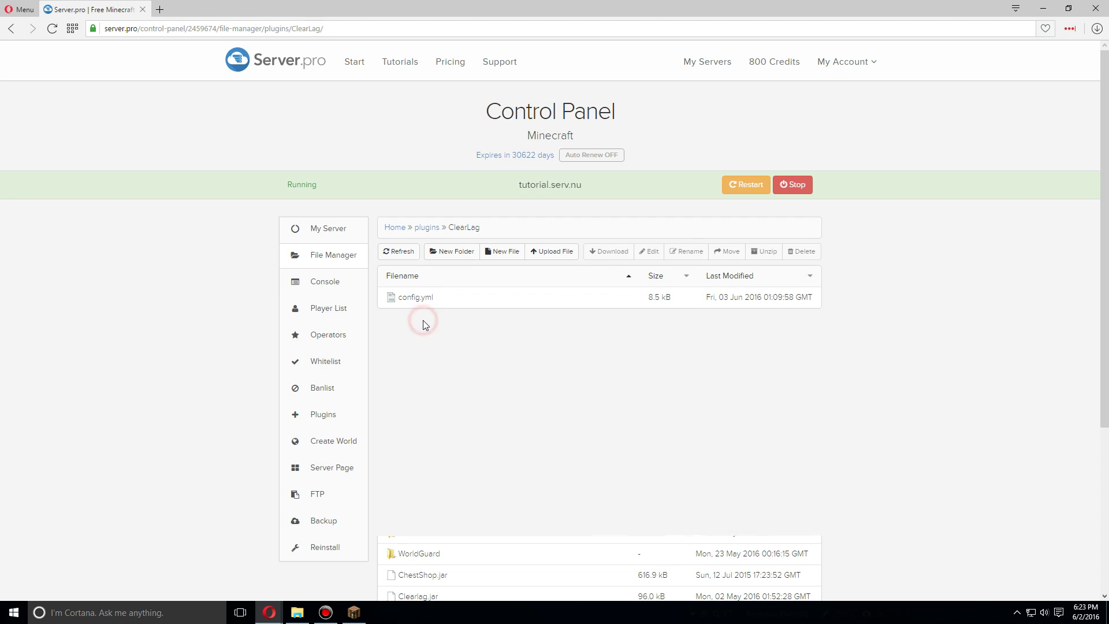
left_click(416, 297)
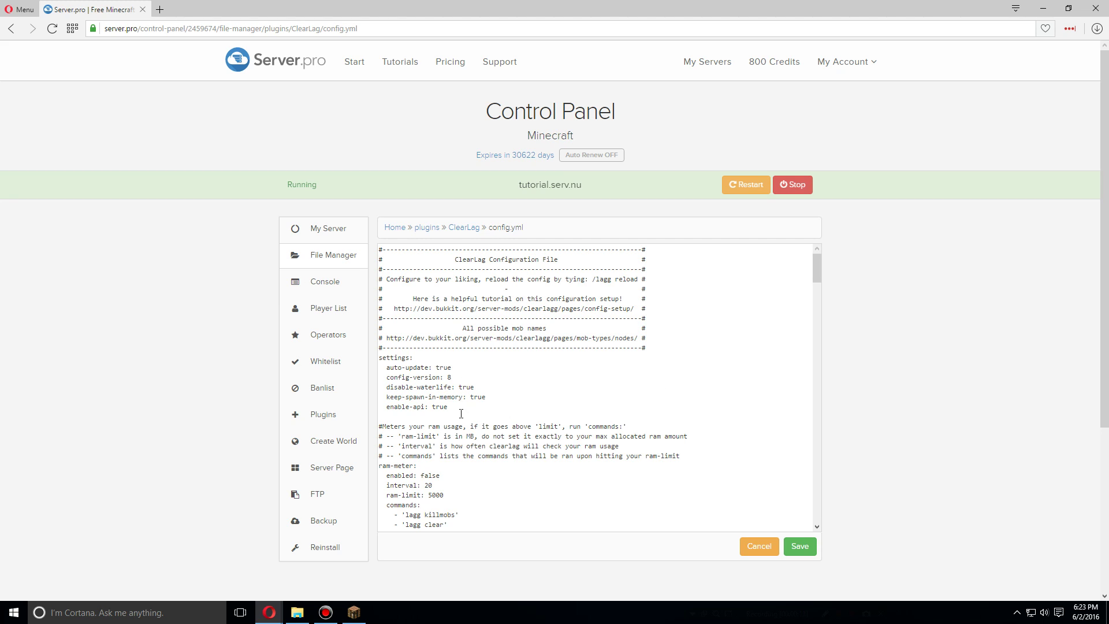
left_click_drag(495, 409, 385, 367)
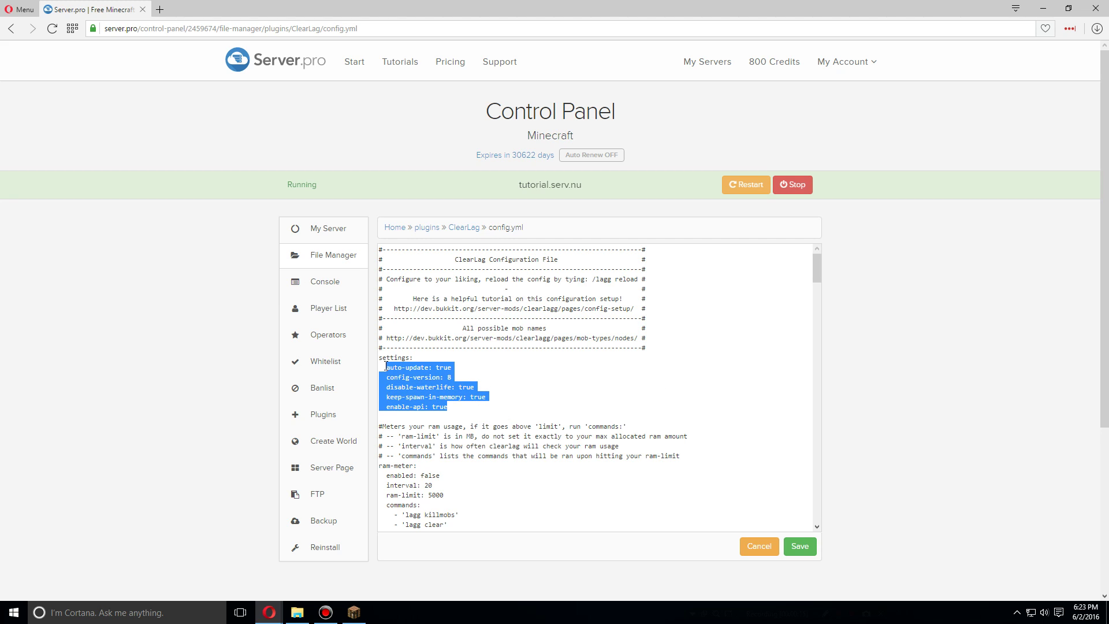
left_click(517, 393)
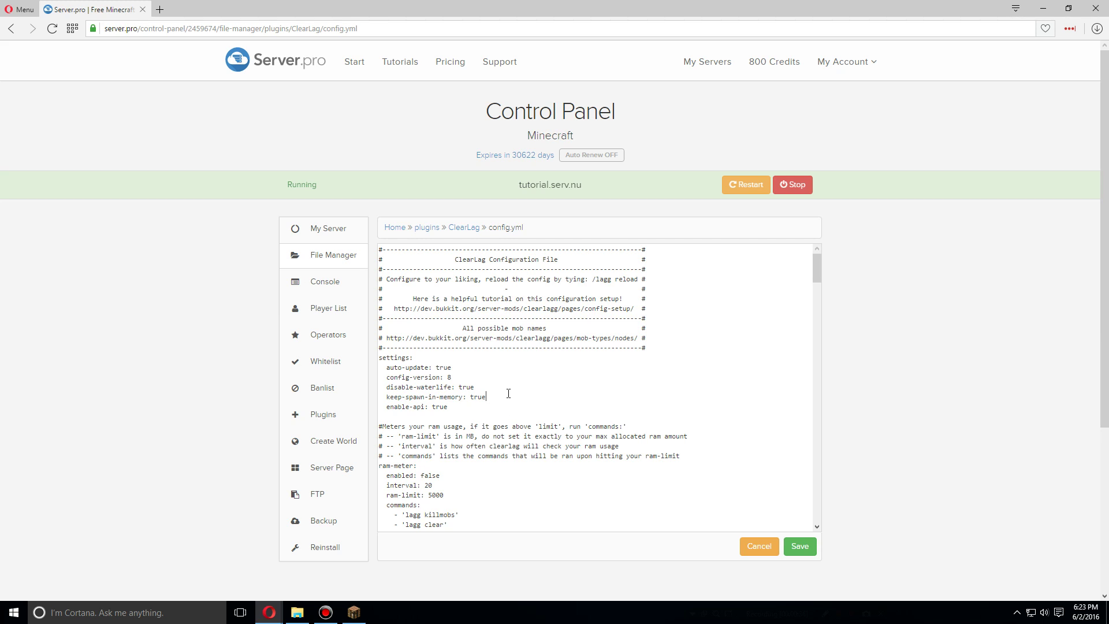
Set the ram-limit value in the ram-meter section to 2048
scroll(508, 394, "down", 4)
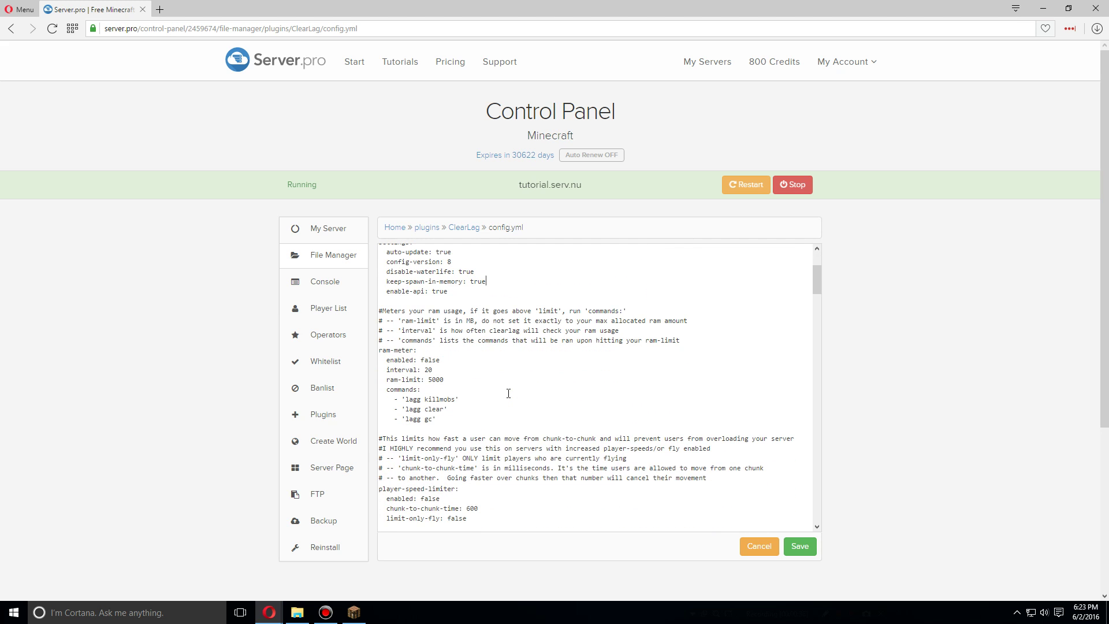
scroll(508, 394, "up", 3)
scroll(509, 393, "down", 4)
scroll(503, 405, "up", 3)
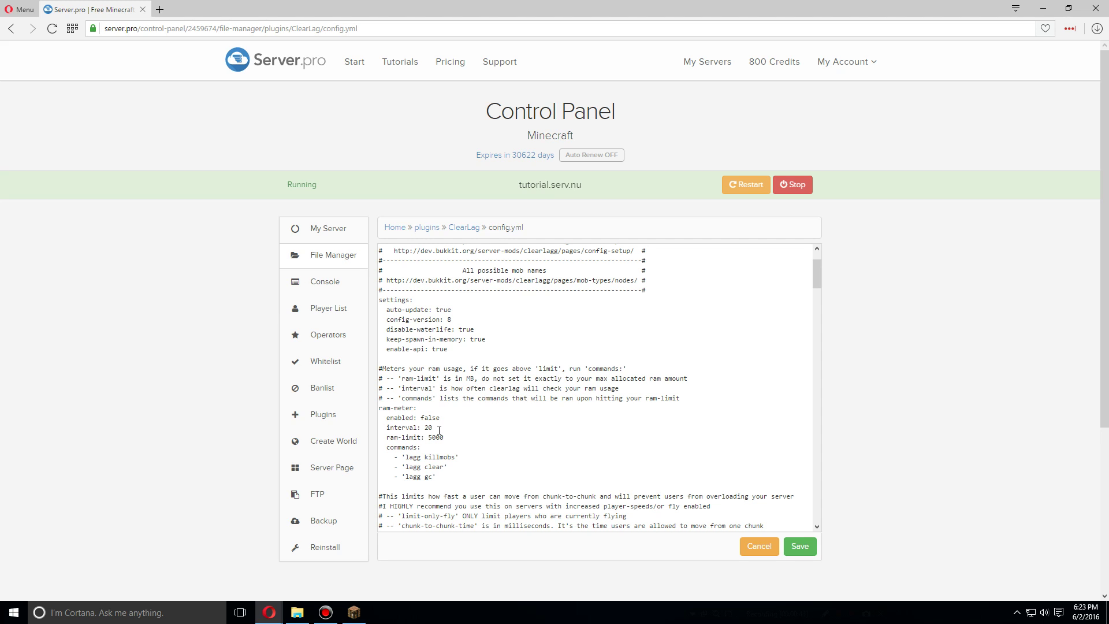
left_click_drag(445, 437, 430, 438)
double_click(458, 437)
type("2048")
Review the ram-meter's interval and commands, and set its enabled value to "enable"
left_click_drag(441, 428, 427, 429)
left_click(439, 427)
left_click(444, 435)
double_click(438, 436)
left_click_drag(396, 455, 460, 478)
left_click(448, 476)
scroll(447, 477, "down", 2)
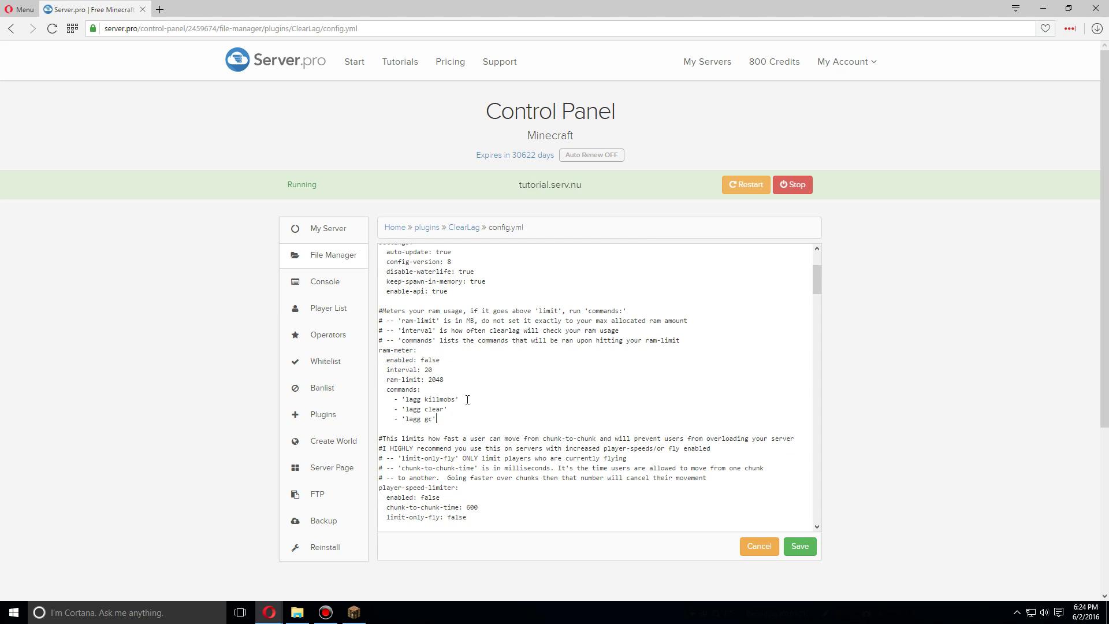
left_click_drag(442, 361, 421, 364)
type("enable")
Examine the player-speed-limiter and mob-breeding-limiter sections, including chunk-to-chunk-time, max-mobs and check-radius
scroll(495, 391, "down", 3)
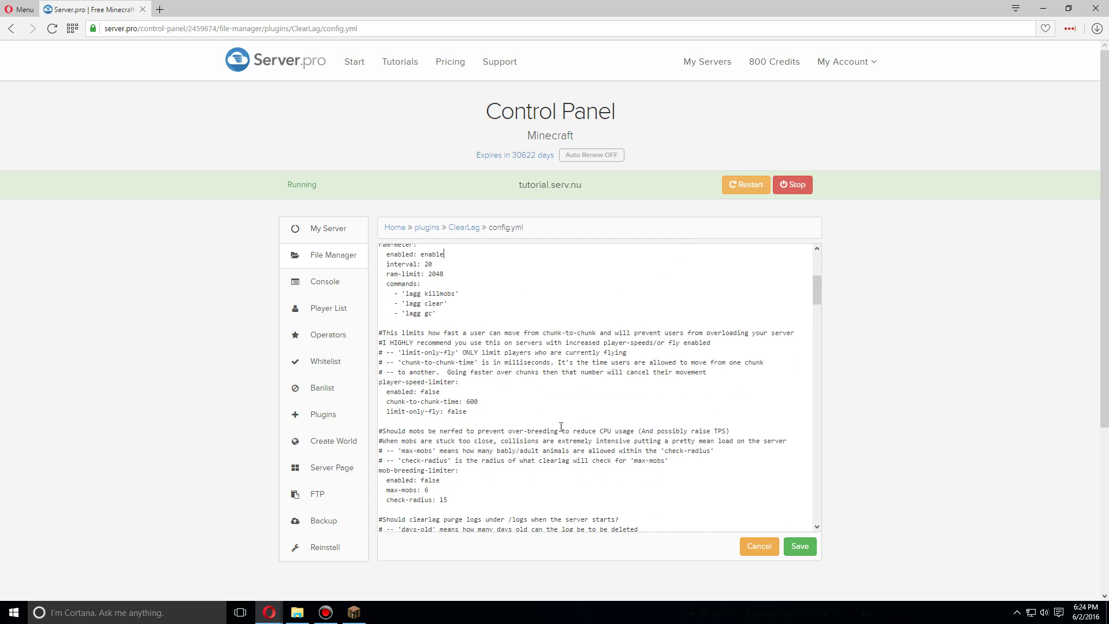
left_click(495, 390)
triple_click(455, 372)
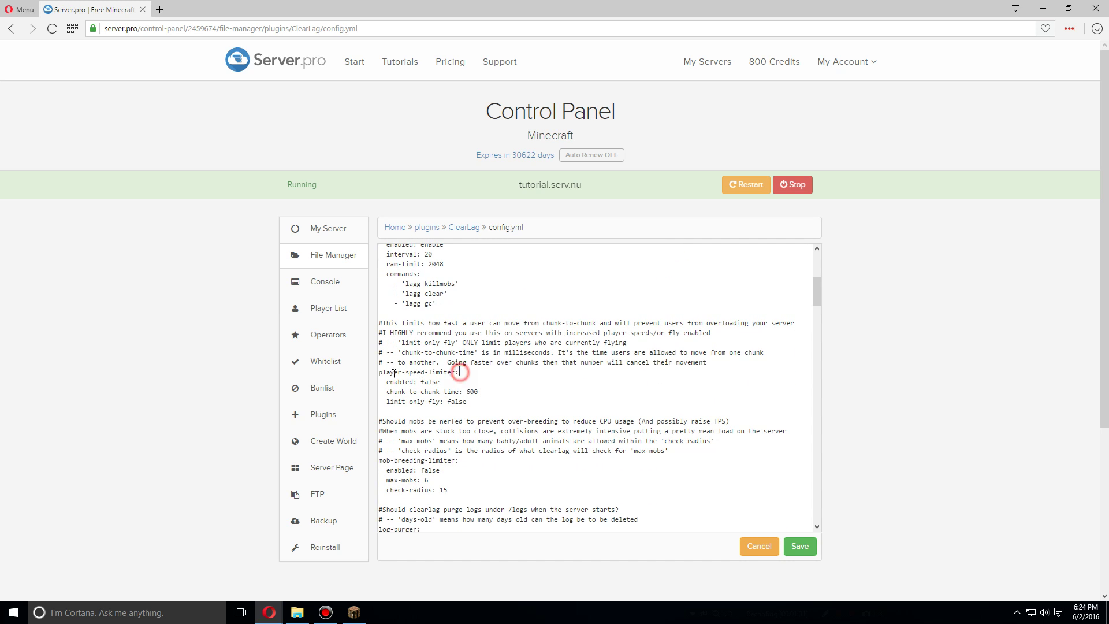
left_click(553, 401)
left_click_drag(496, 393, 466, 391)
left_click(456, 384)
scroll(500, 394, "down", 2)
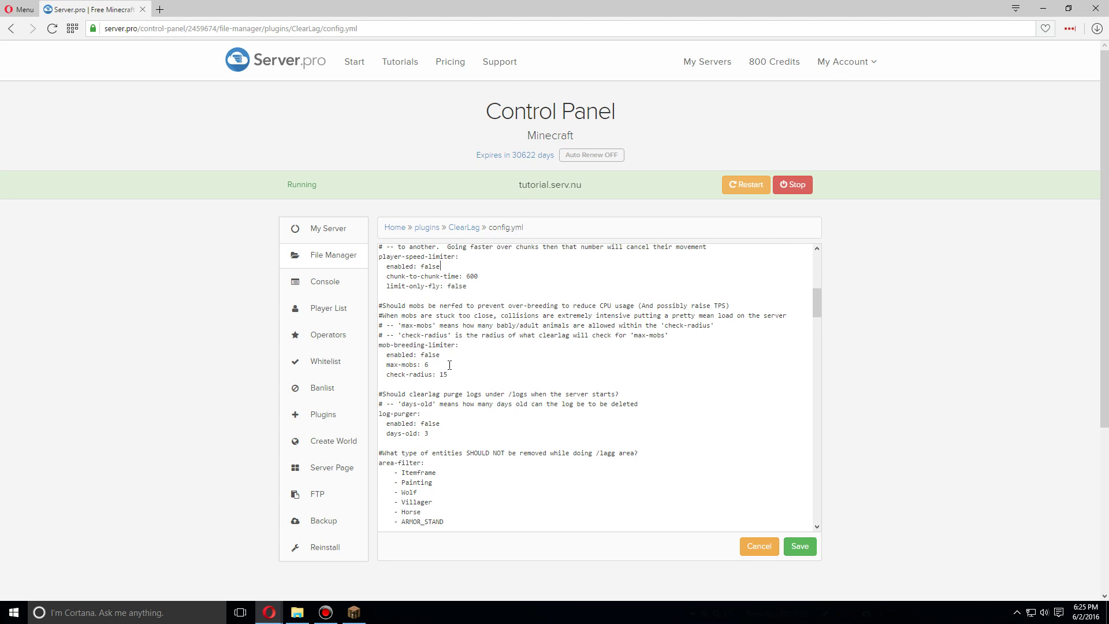
left_click(439, 364)
left_click(474, 377, "shift")
left_click(485, 369)
Set the enabled value in the log-purger section to true
scroll(448, 368, "down", 1)
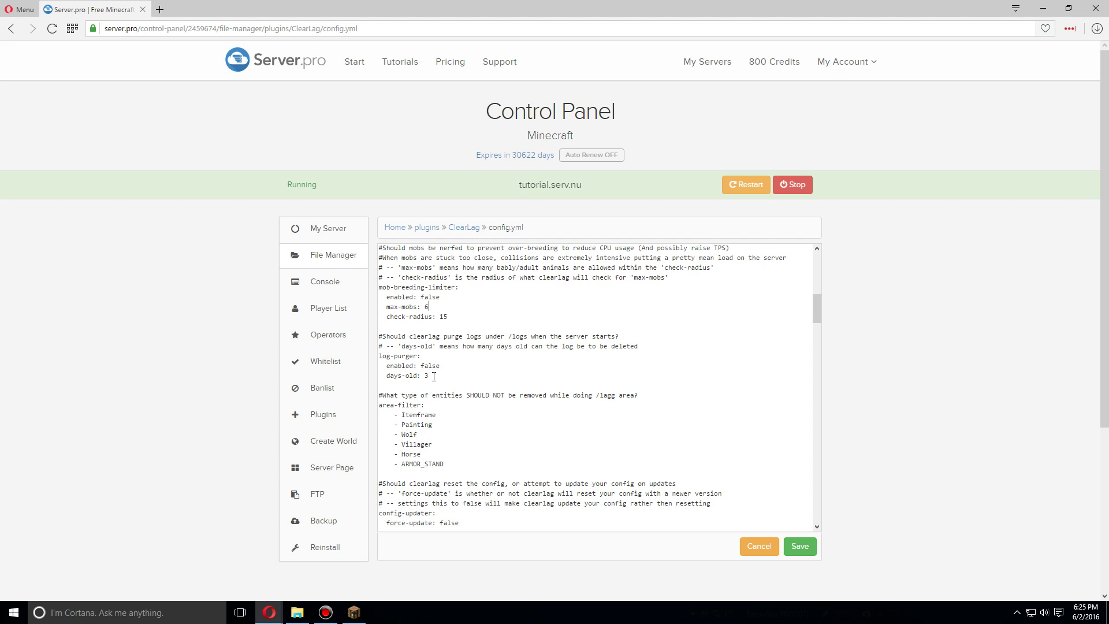
left_click_drag(433, 376, 423, 376)
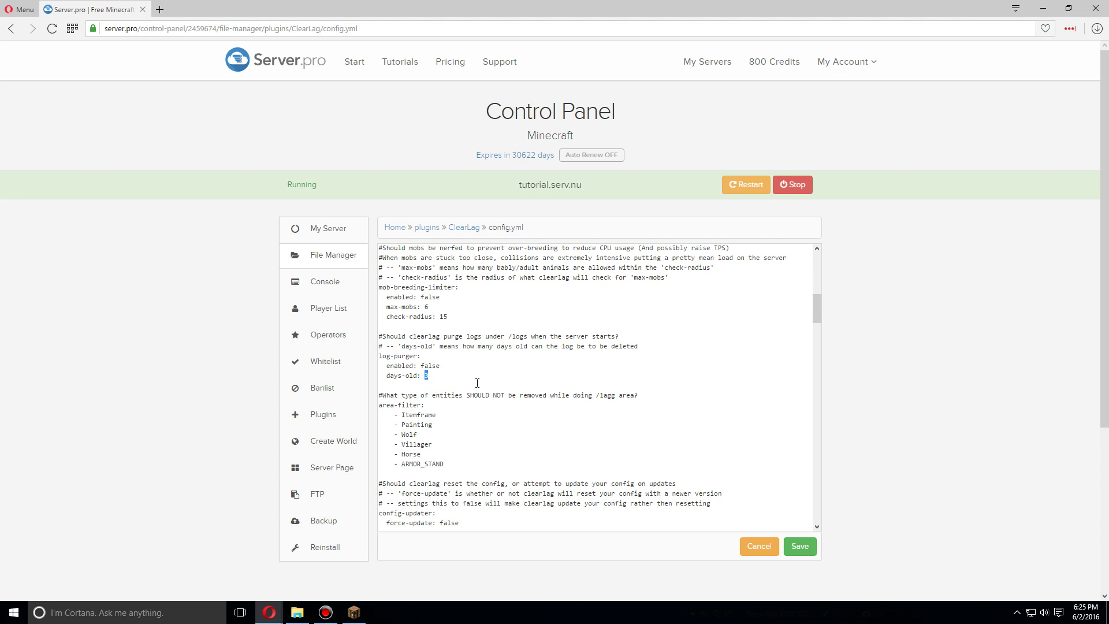
left_click(446, 365)
key("BackSpace")
key("BackSpace")
key("BackSpace")
key("BackSpace")
type("true")
left_click(439, 376)
Review the area-filter entities and set the enabled value in the mobegg-limiter section to true
left_click_drag(448, 465, 383, 415)
left_click(482, 429)
left_click_drag(407, 414, 446, 459)
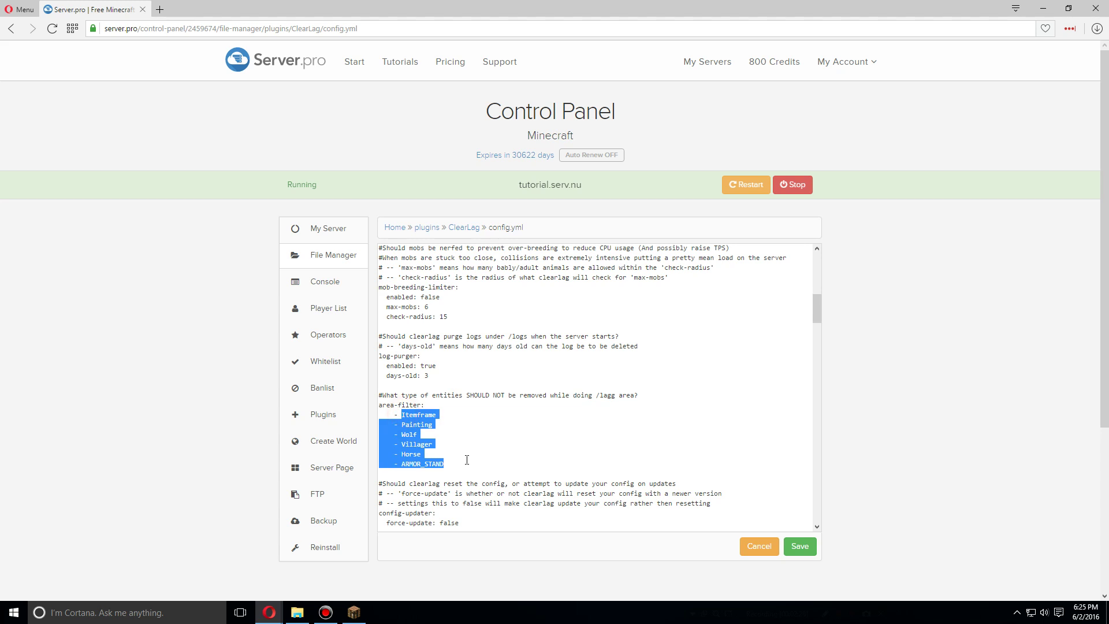
left_click(466, 461)
scroll(456, 437, "down", 3)
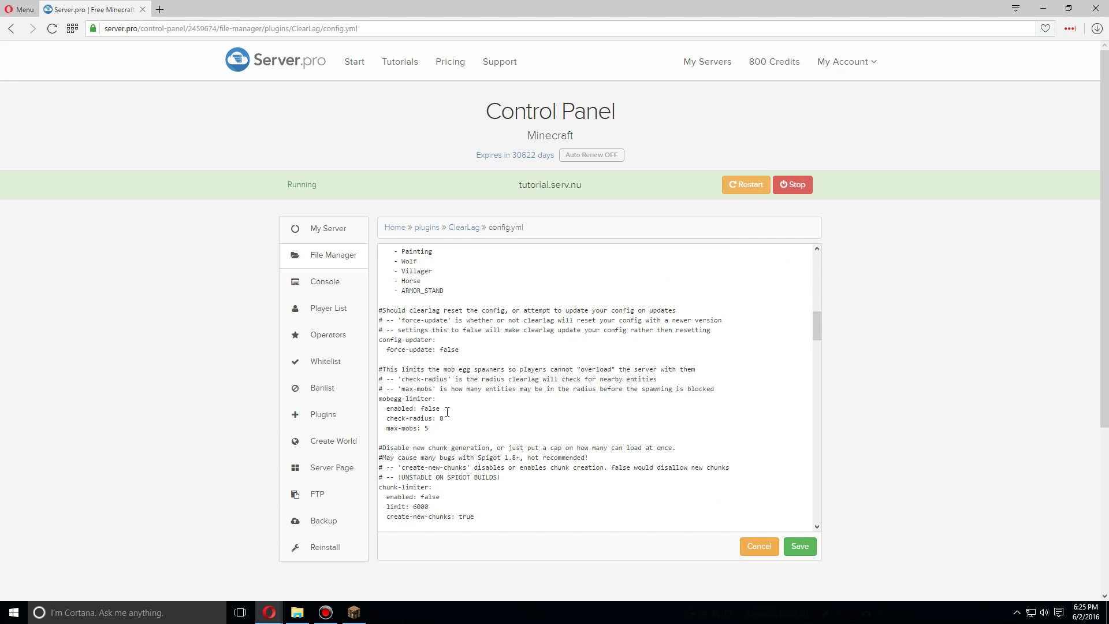
left_click(447, 409)
key("BackSpace")
key("BackSpace")
key("BackSpace")
key("BackSpace")
type("true")
left_click_drag(385, 366, 714, 390)
left_click(523, 427)
Look through the remaining ClearLag sections, then save config.yml and restart the server
scroll(500, 365, "down", 10)
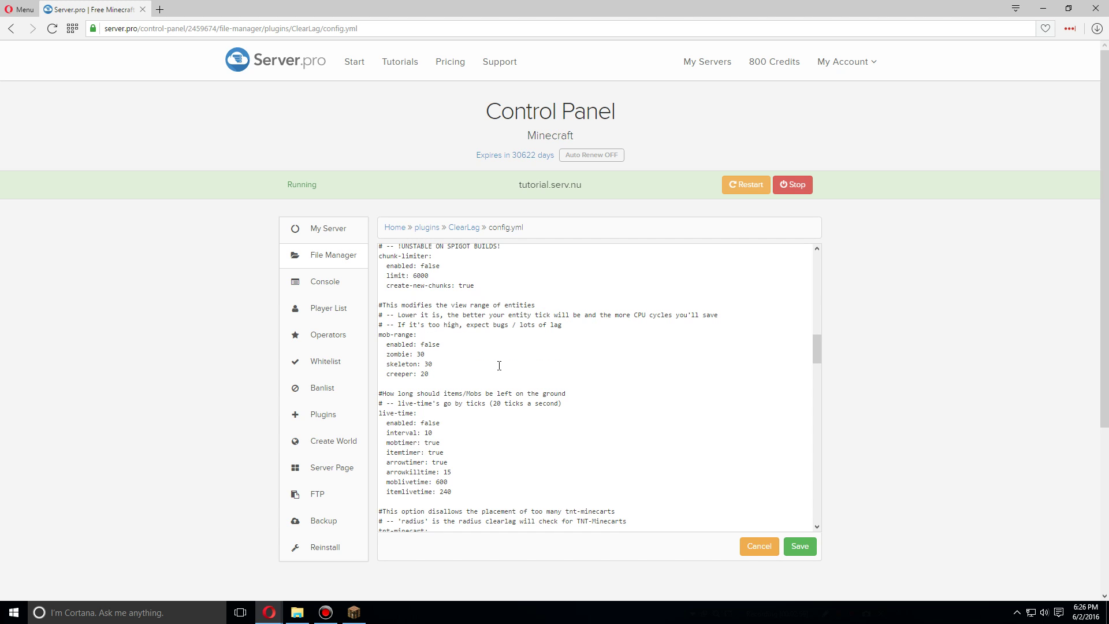
scroll(500, 365, "down", 10)
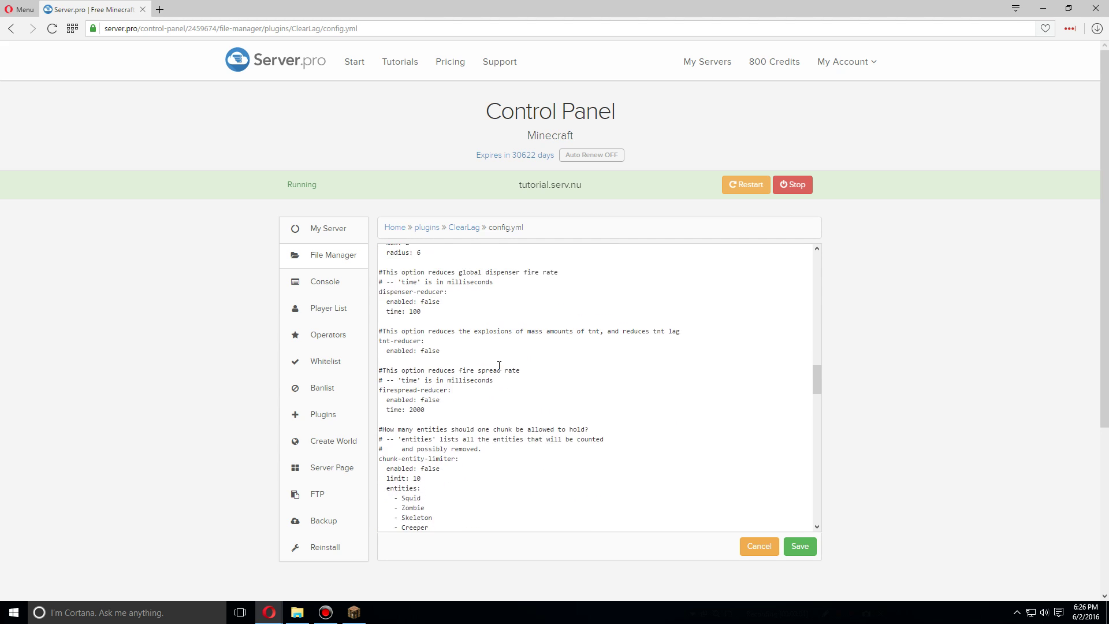
scroll(499, 365, "down", 5)
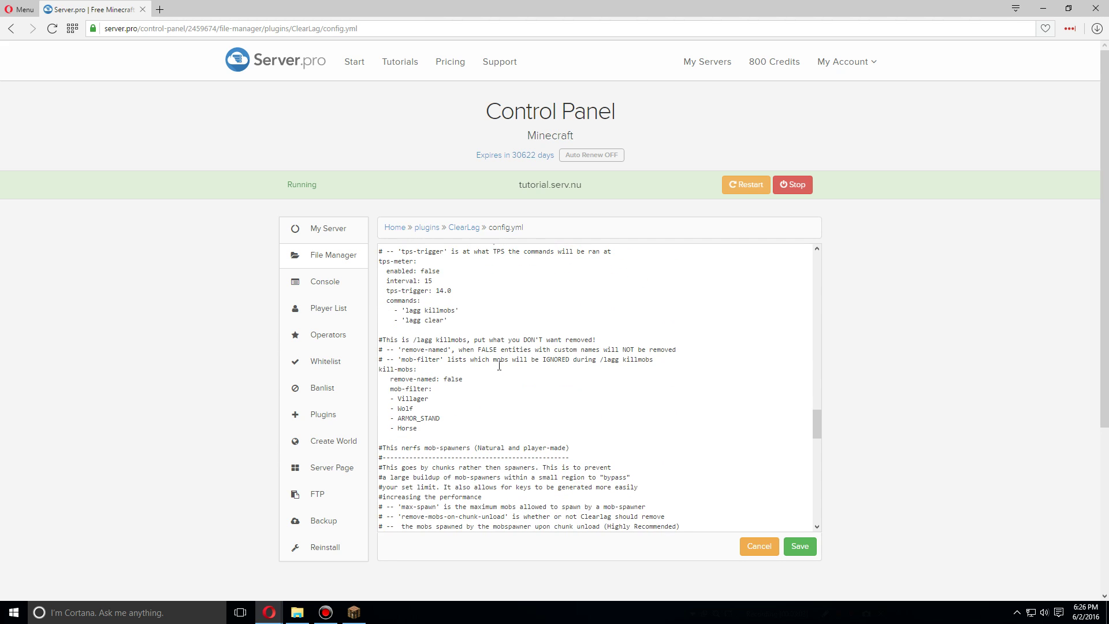
scroll(499, 365, "down", 10)
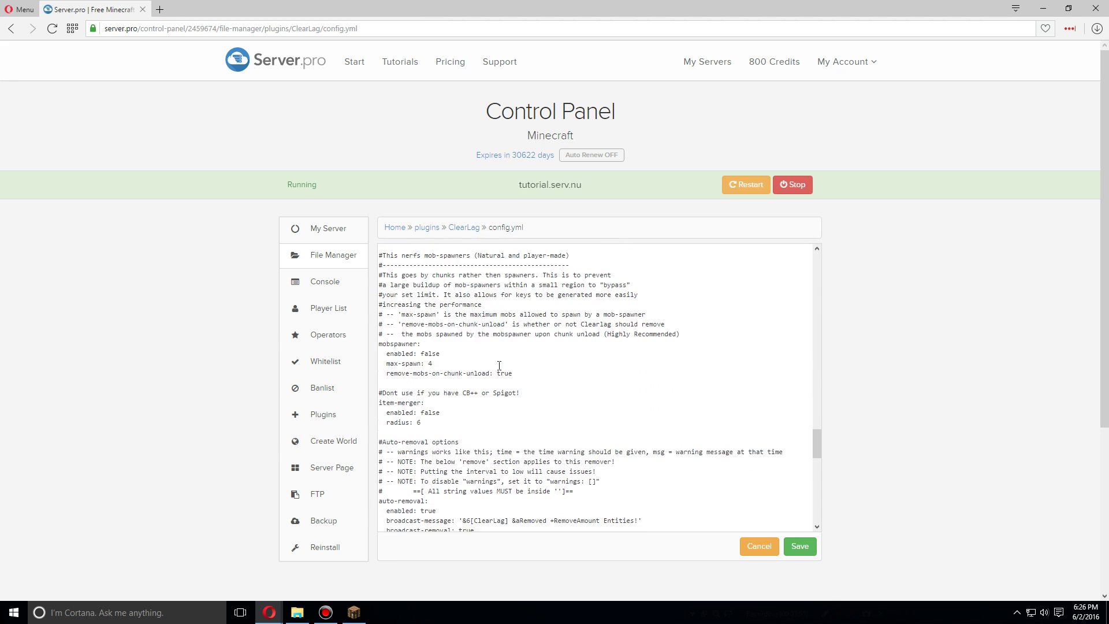
scroll(499, 365, "down", 15)
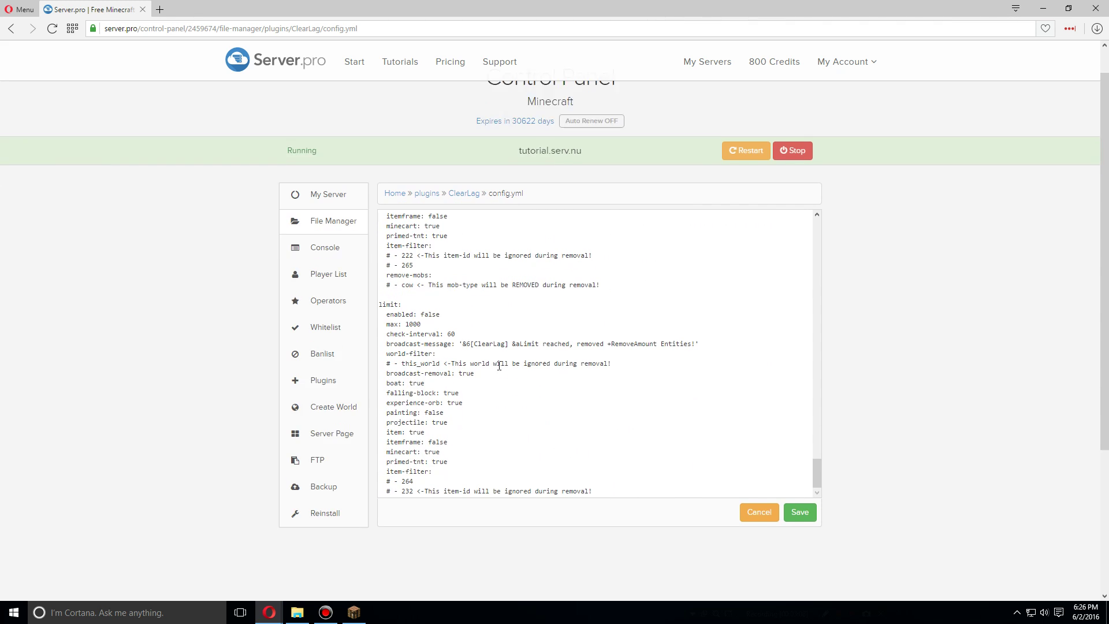
left_click(806, 434)
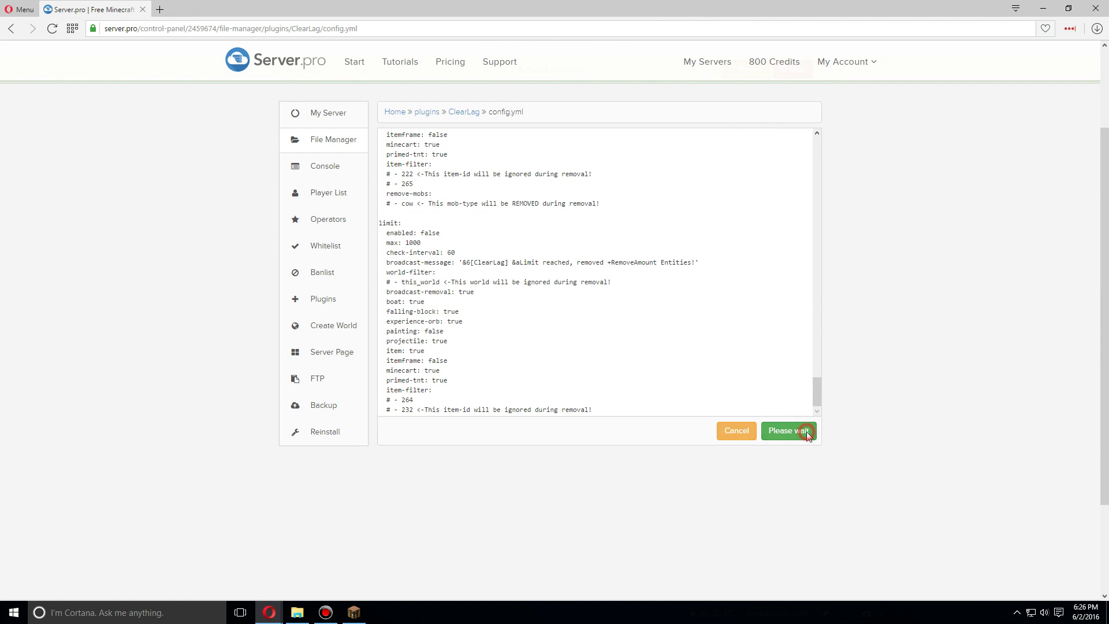
scroll(751, 346, "up", 2)
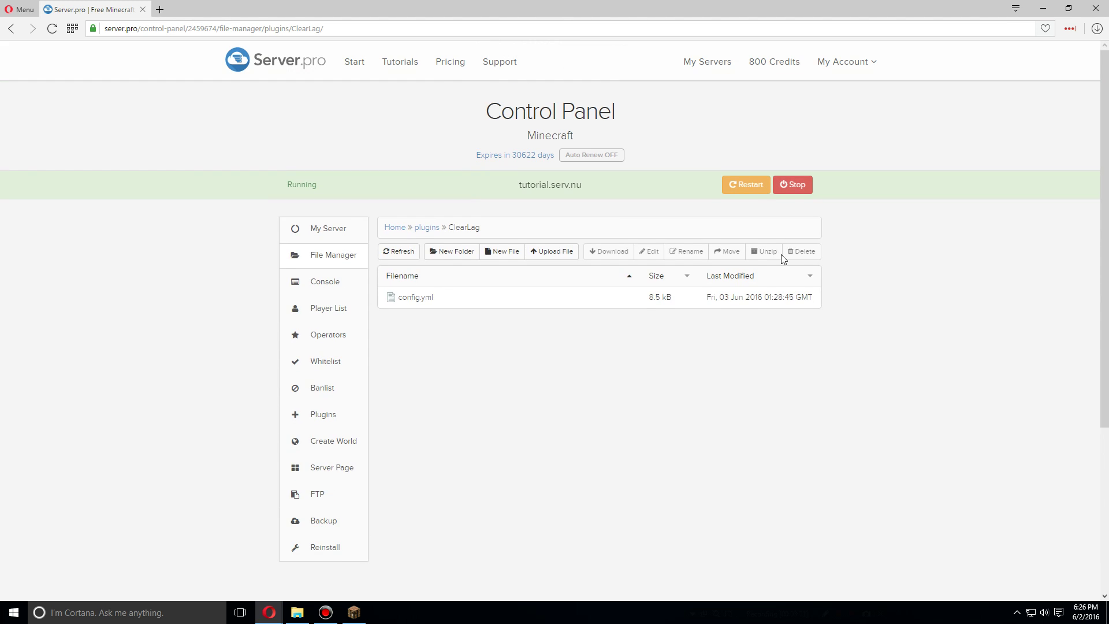
left_click(754, 187)
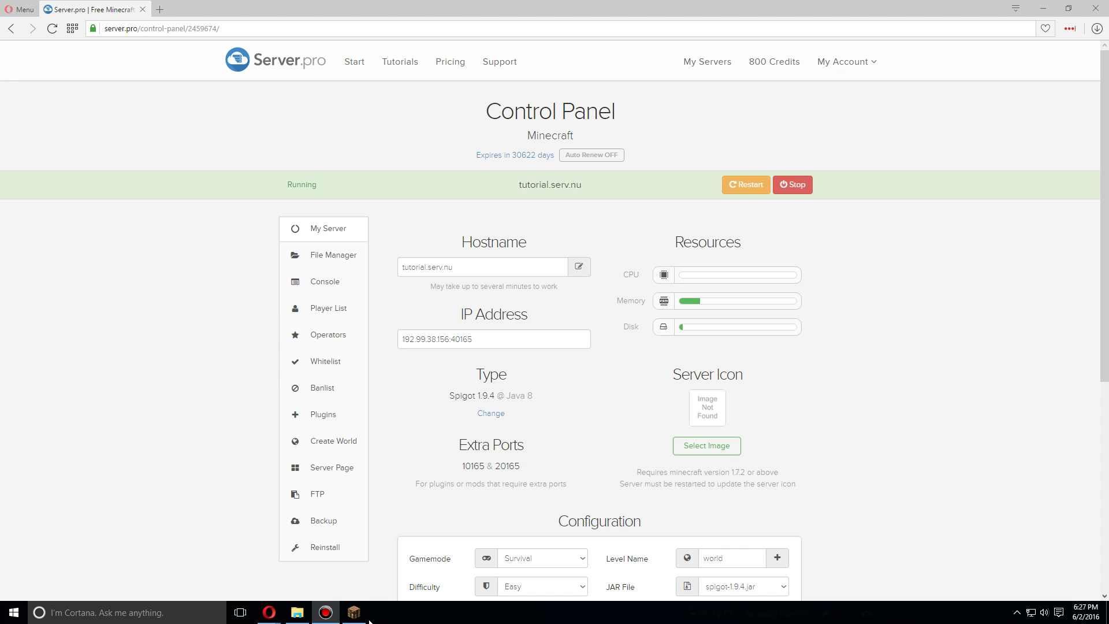
Switch to Minecraft, join the saved multiplayer server named Minecraft Server, and walk forward in its world
left_click(355, 613)
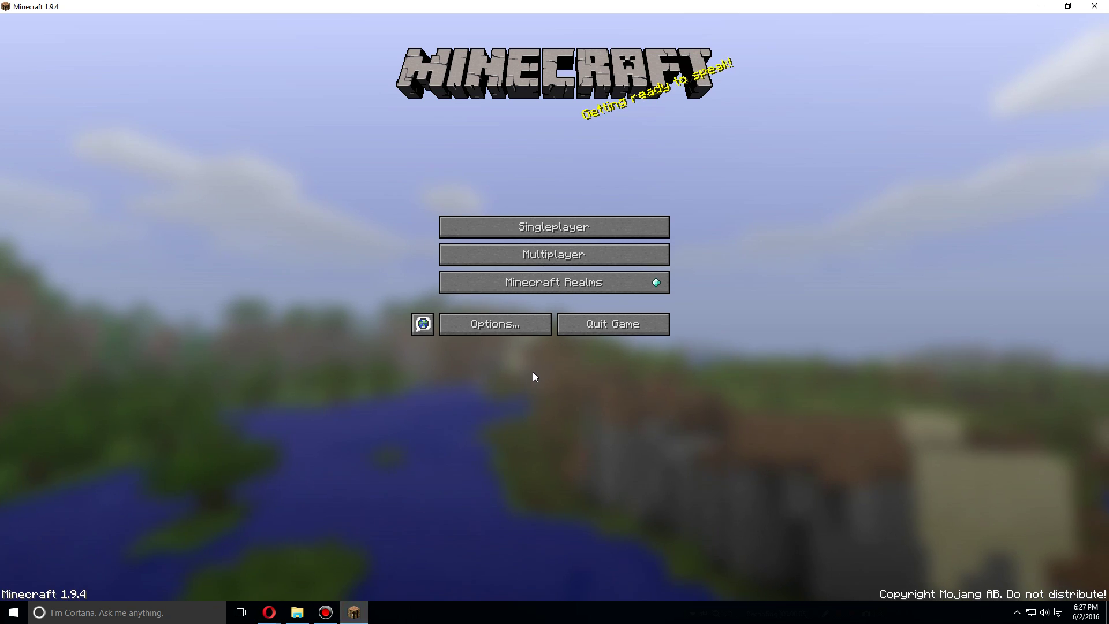
left_click(570, 258)
left_click(527, 78)
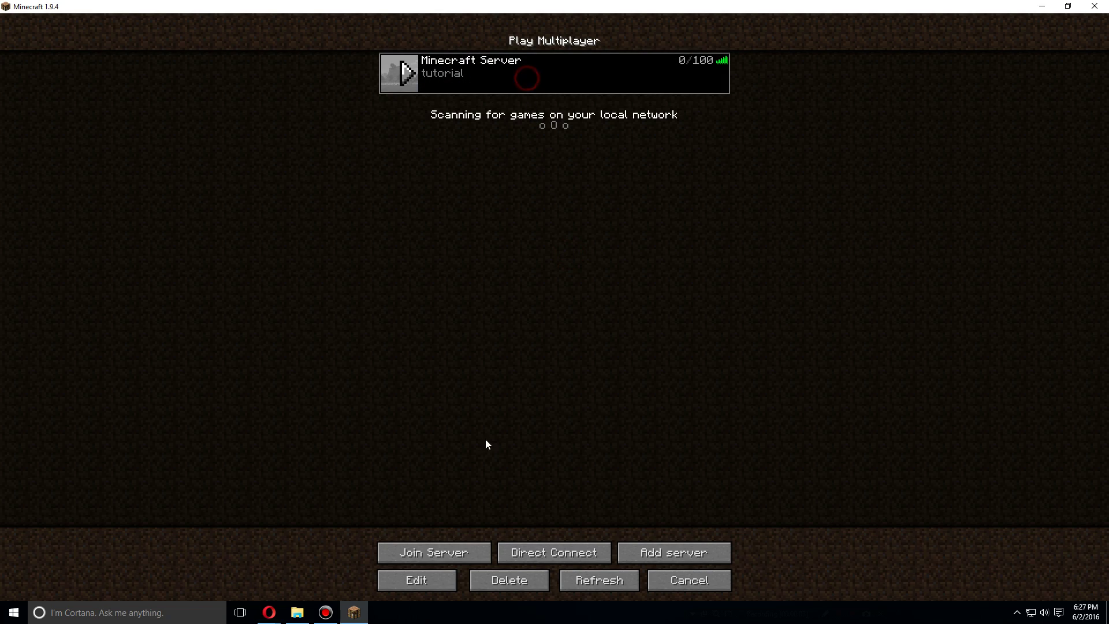
left_click(456, 555)
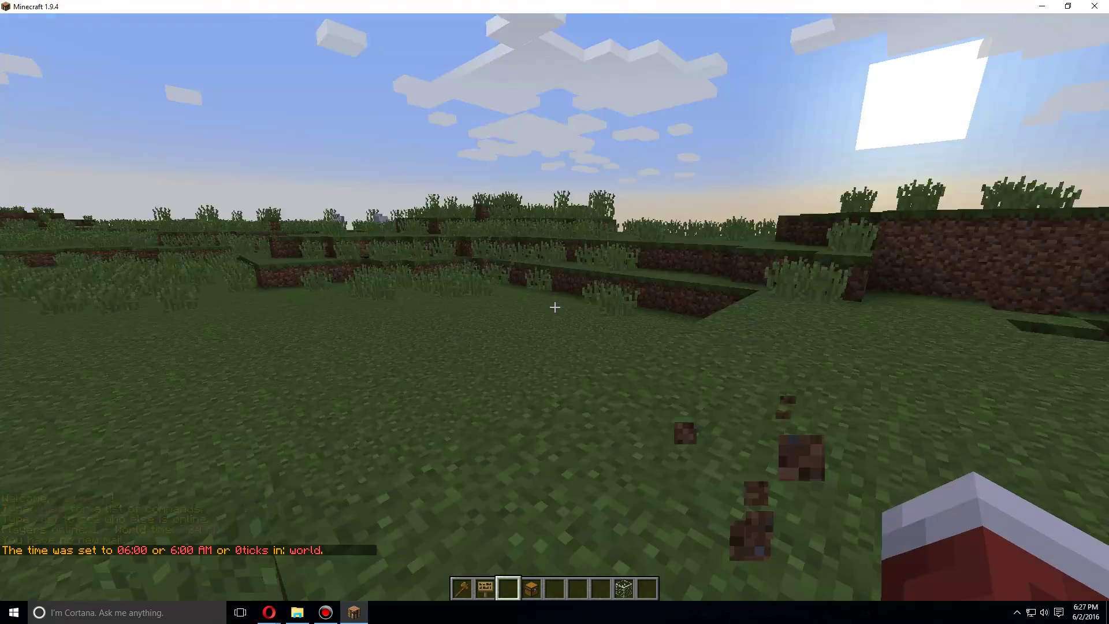
key("w")
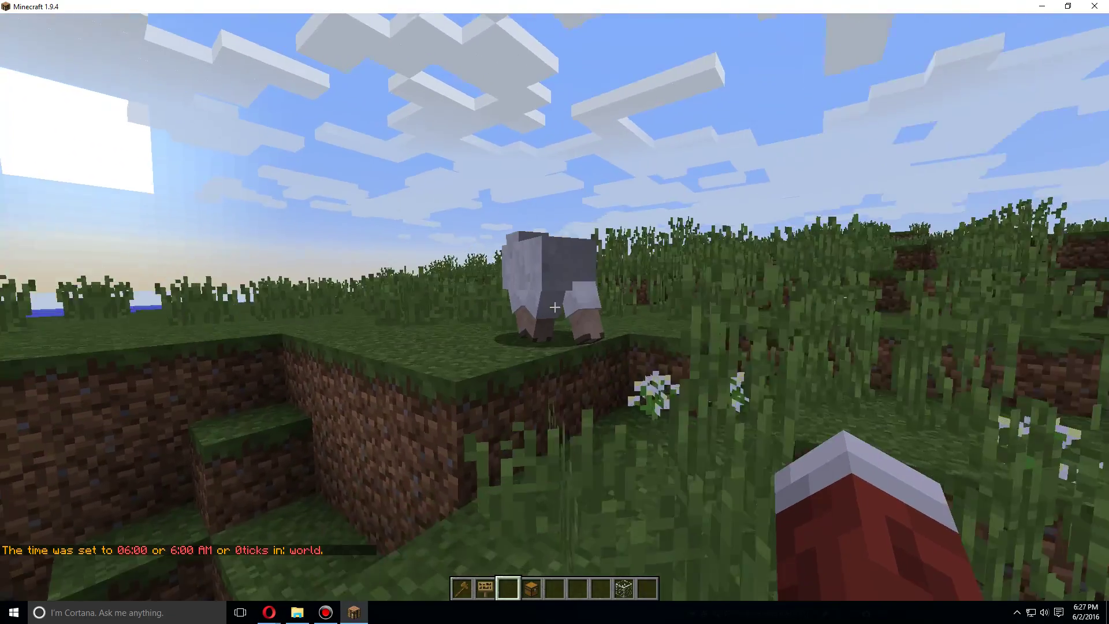
Walk up to the sheep and list the available ClearLag commands with /lagg
key("w")
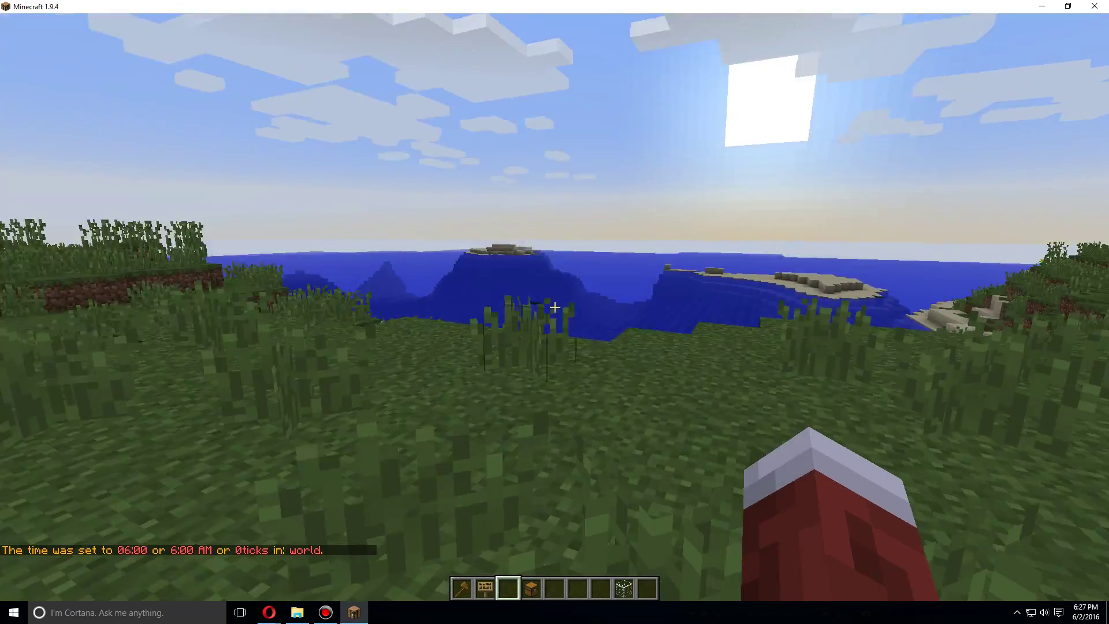
key("w")
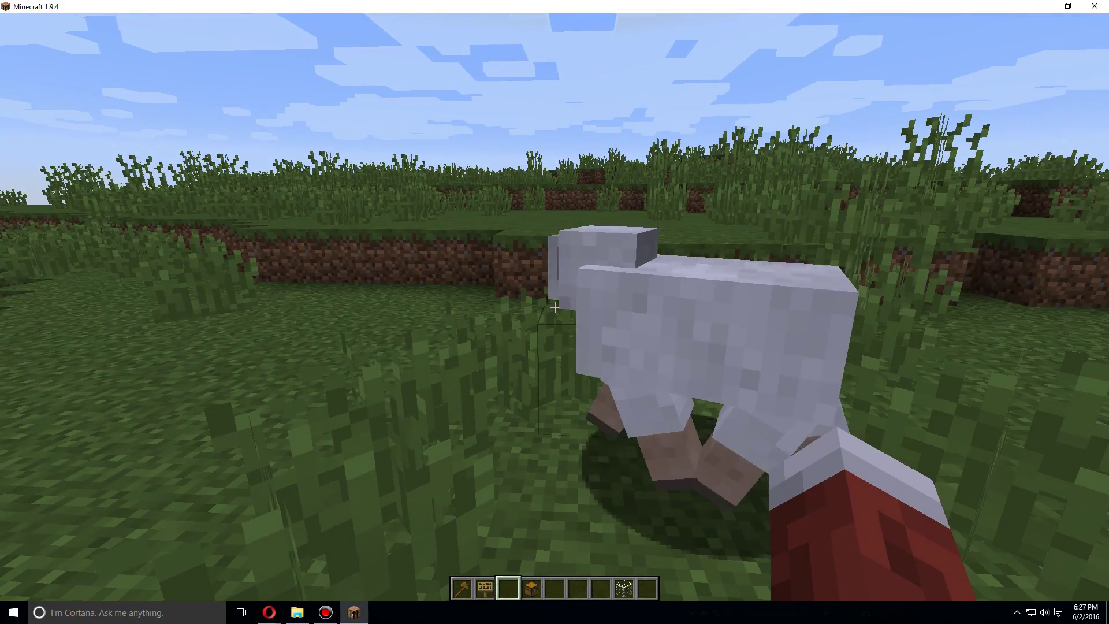
key("slash")
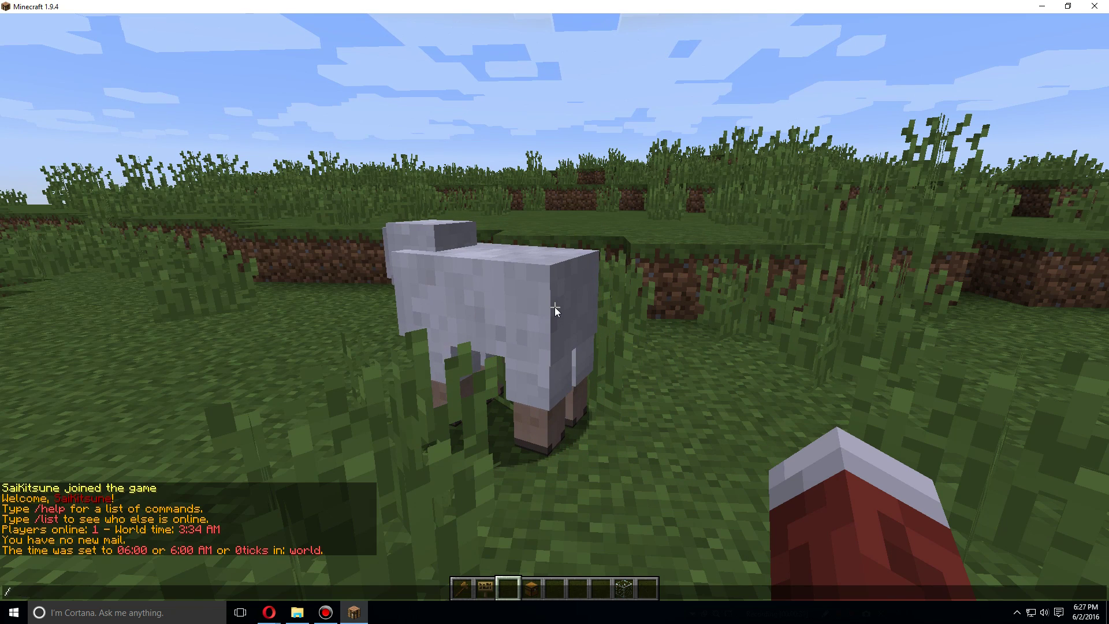
key("Return")
Run /lagg clear near the sheep to clear entities from the worlds
key("slash")
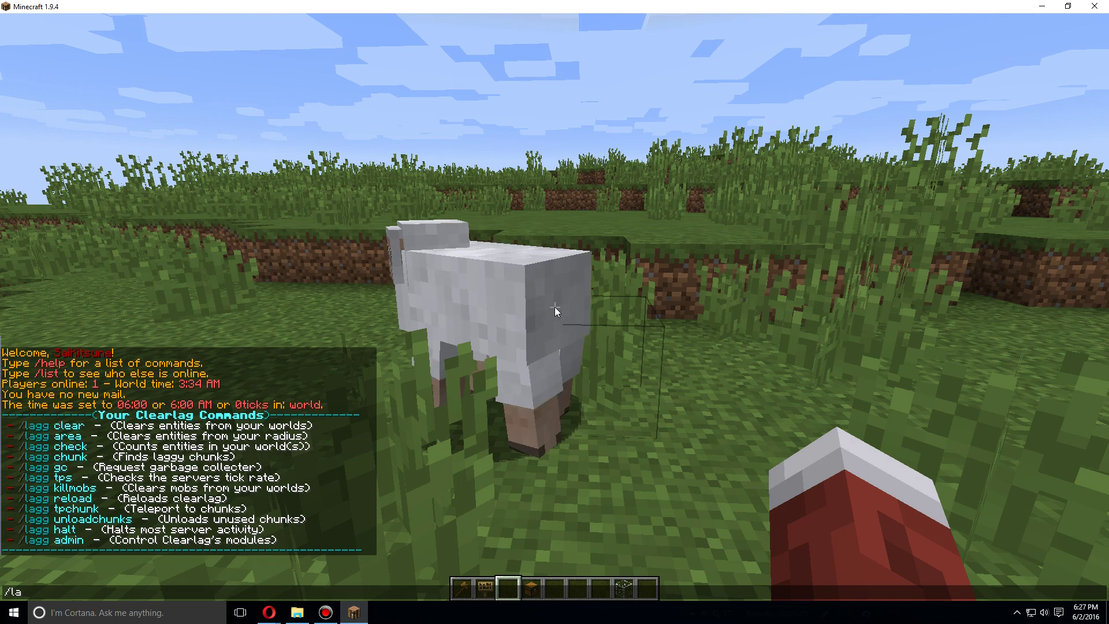
type("lagg ")
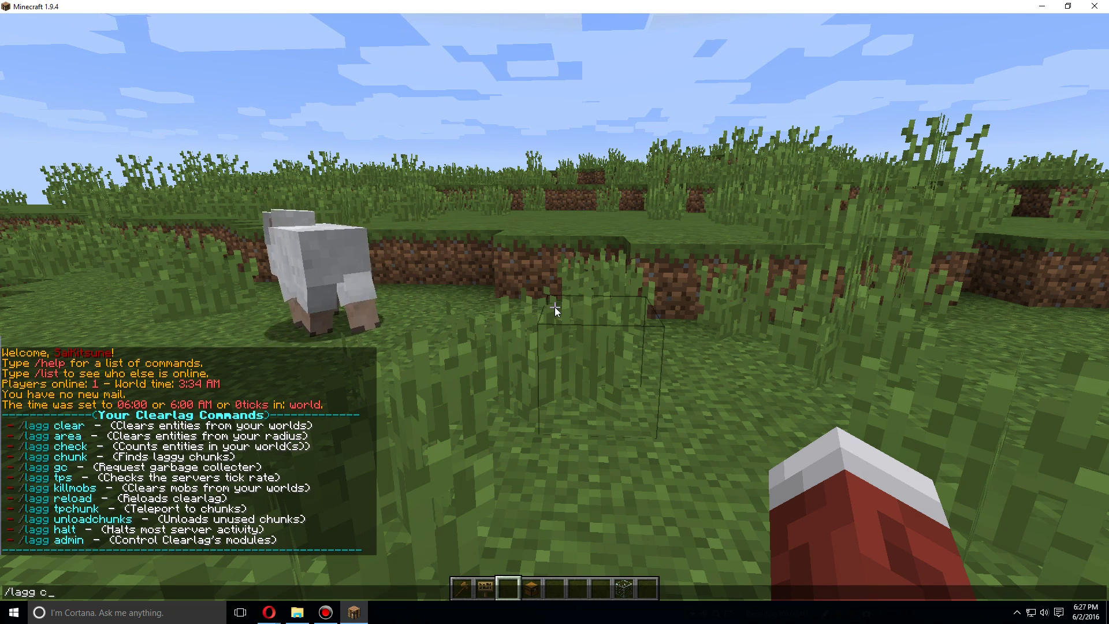
type("clear")
key("Return")
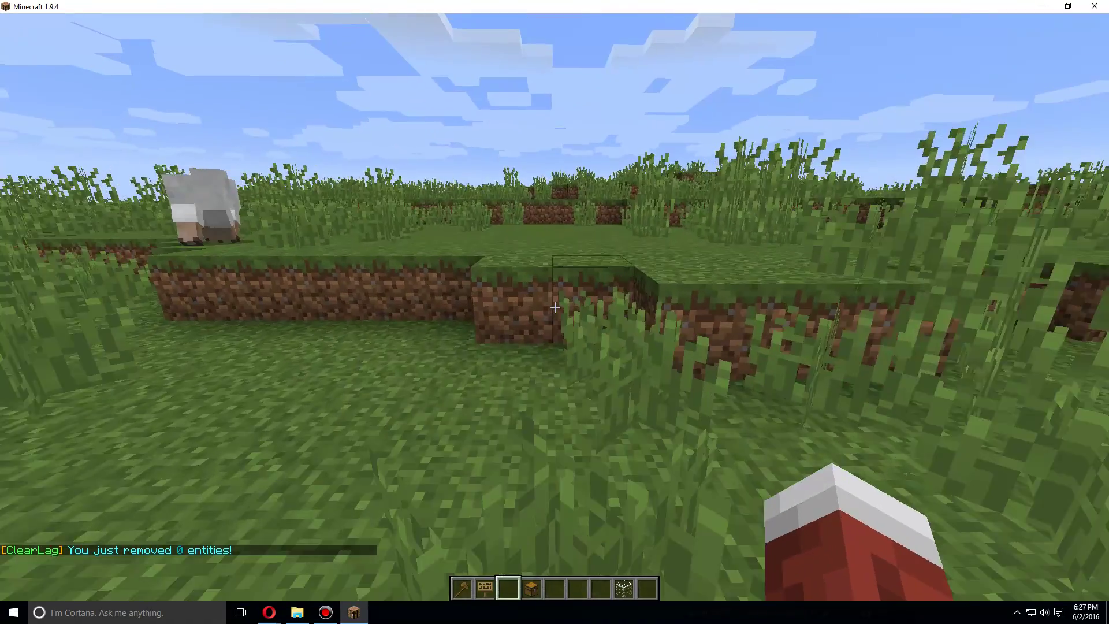
Add a sponge block from the creative inventory to the fifth hotbar slot
key("e")
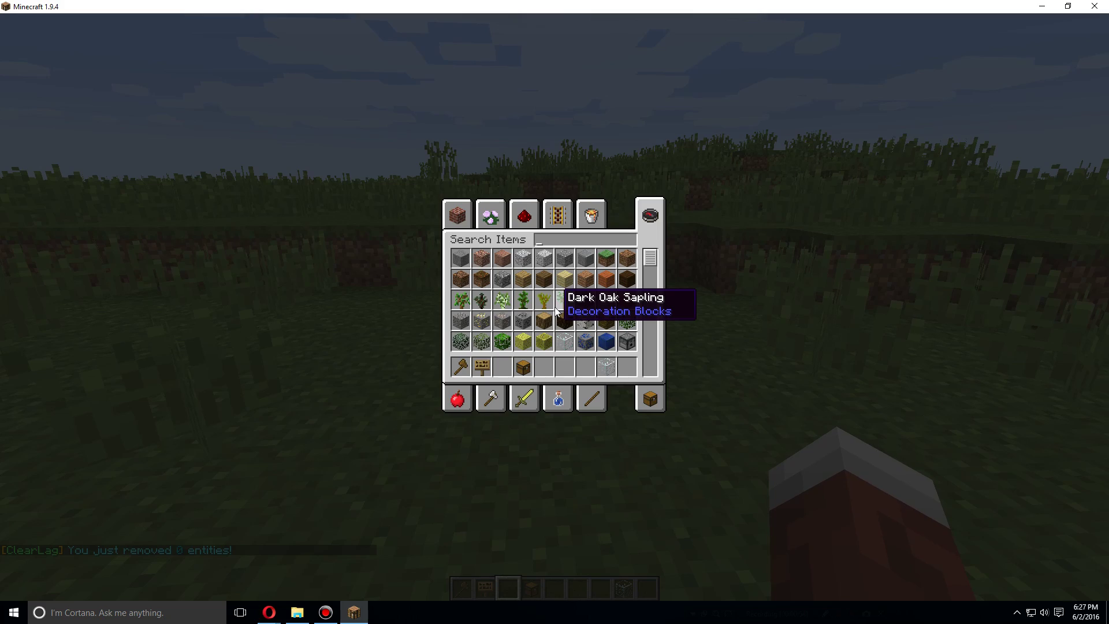
left_click(543, 341)
left_click(543, 367)
key("e")
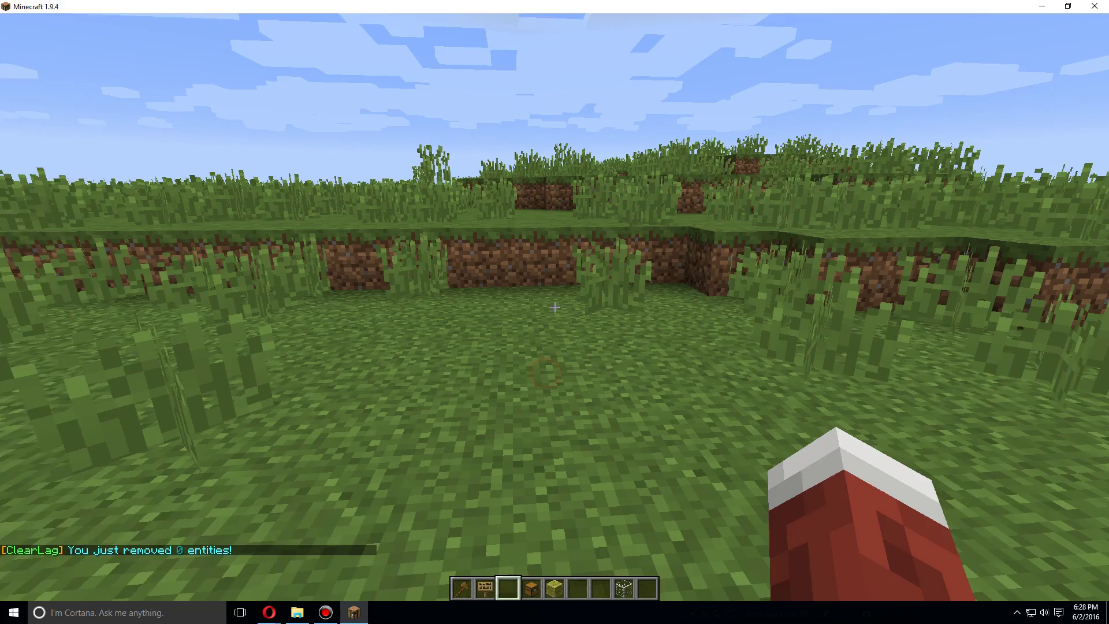
Drop the sponge onto the grass and remove it with /lagg clear
scroll(555, 312, "down", 1)
scroll(555, 312, "down", 1)
key("q")
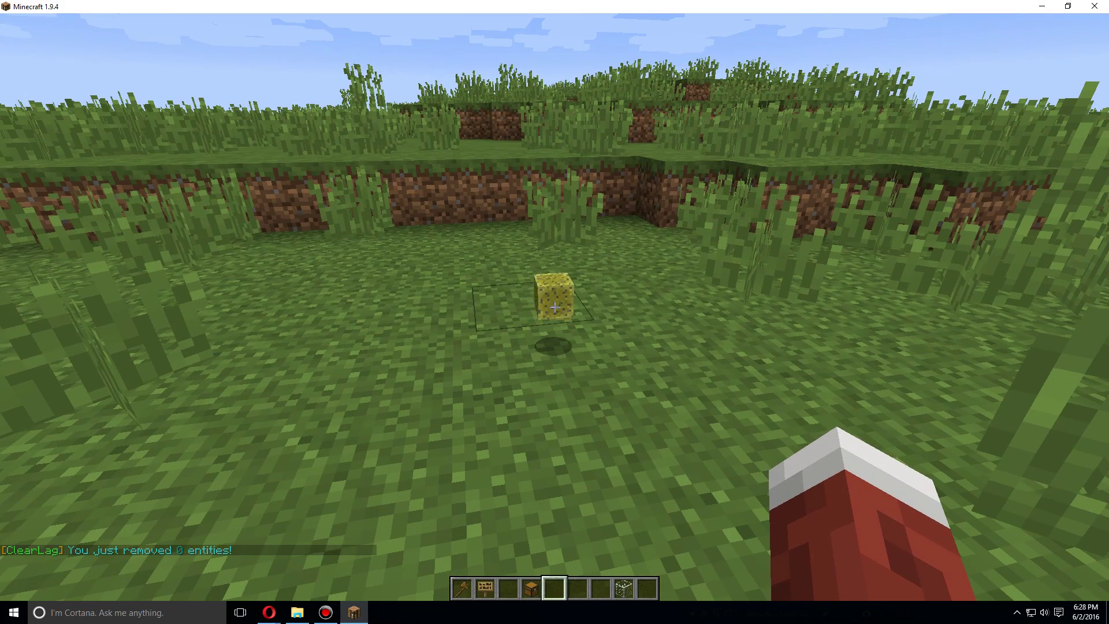
key("slash")
key("Return")
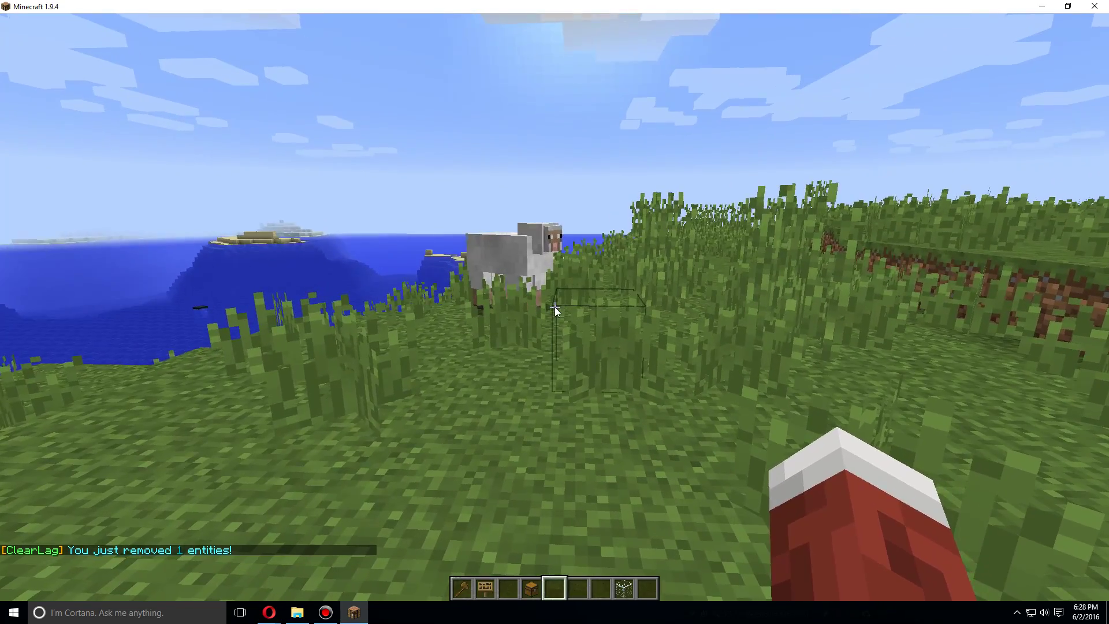
Try running /lagg area near the sheep without giving a radius
key("slash")
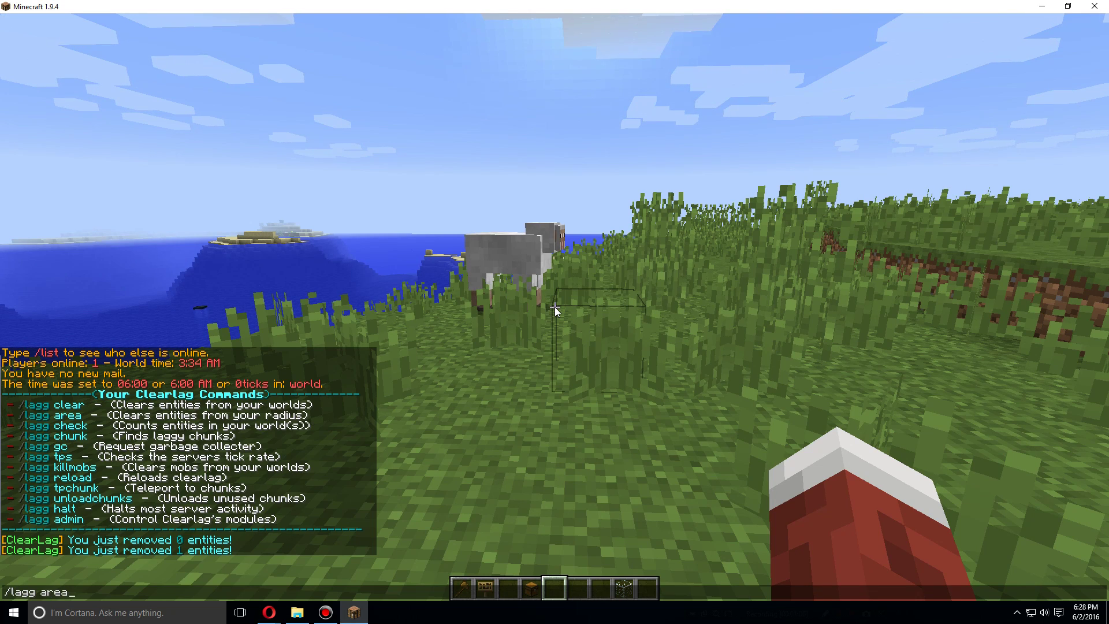
type("lagg area")
key("Return")
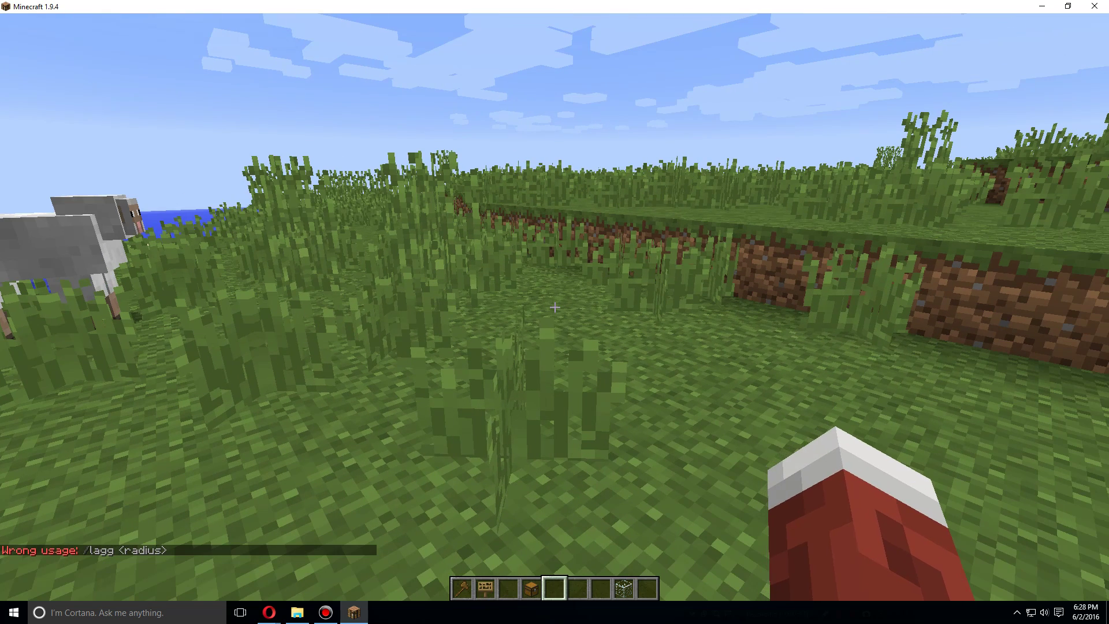
Clear the entities within a radius of 10 around the player with /lagg area 10
key("slash")
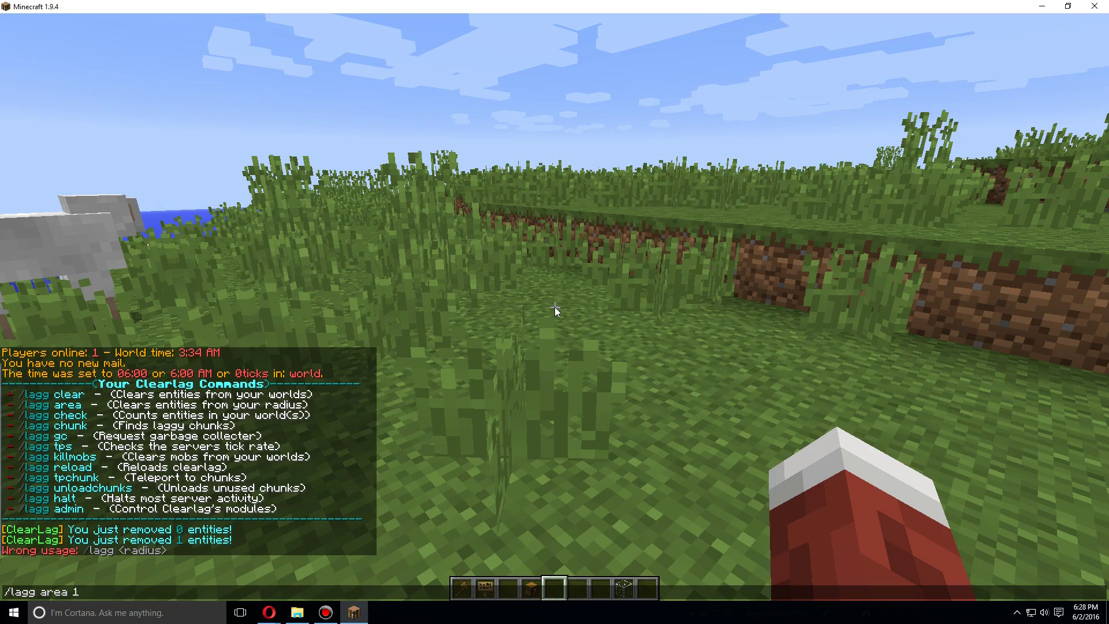
type("10")
key("Return")
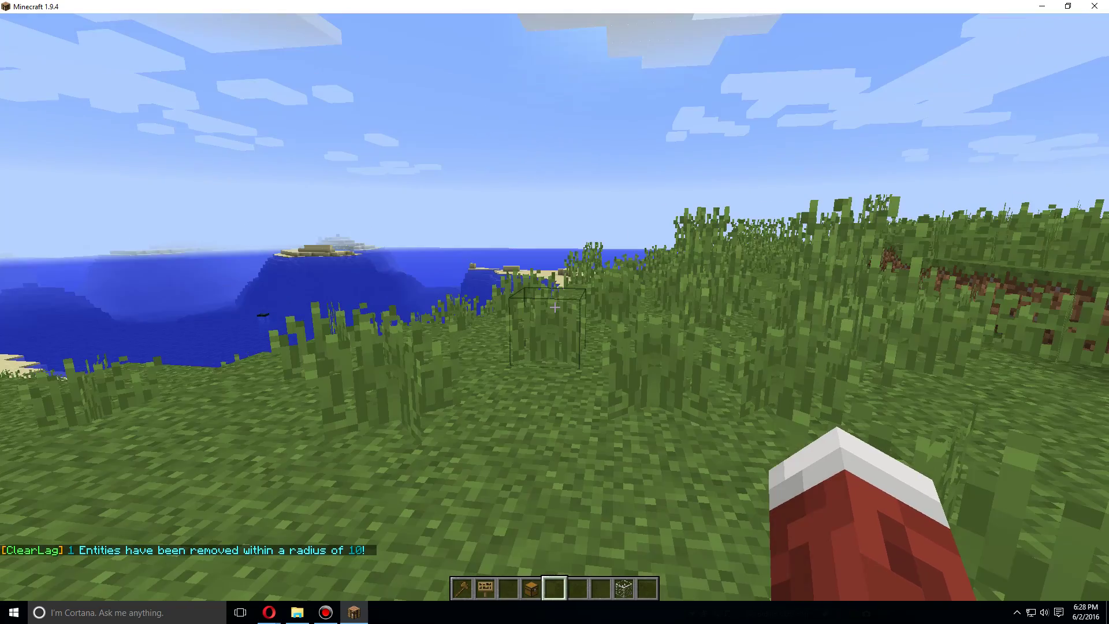
Walk down to the beach facing the squid and clear entities within a radius of 100 with /lagg area 100
key("w")
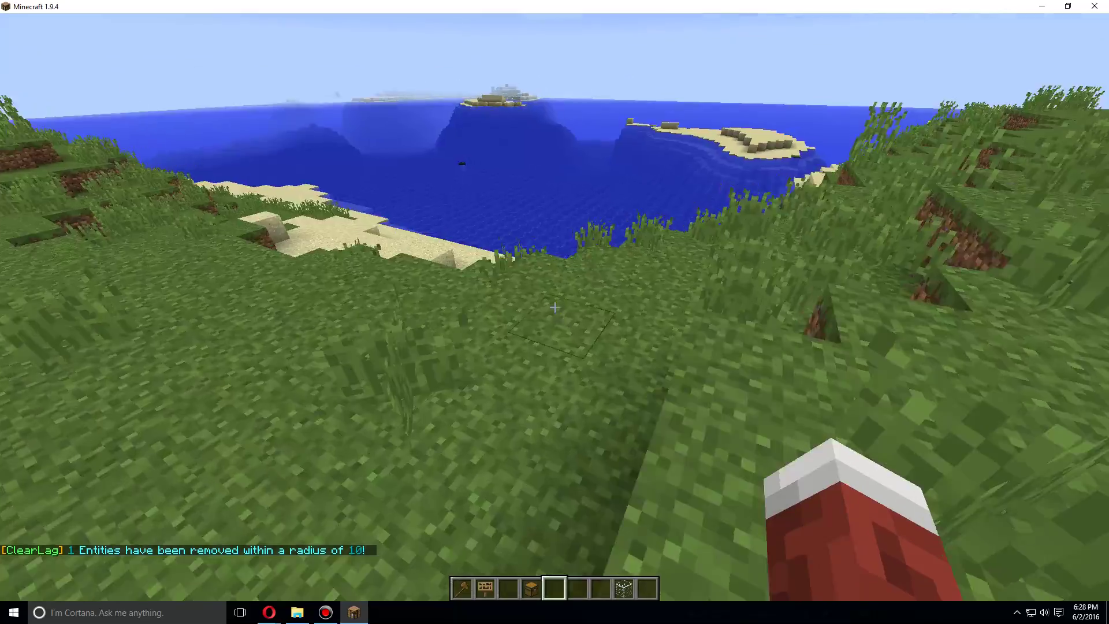
key("w")
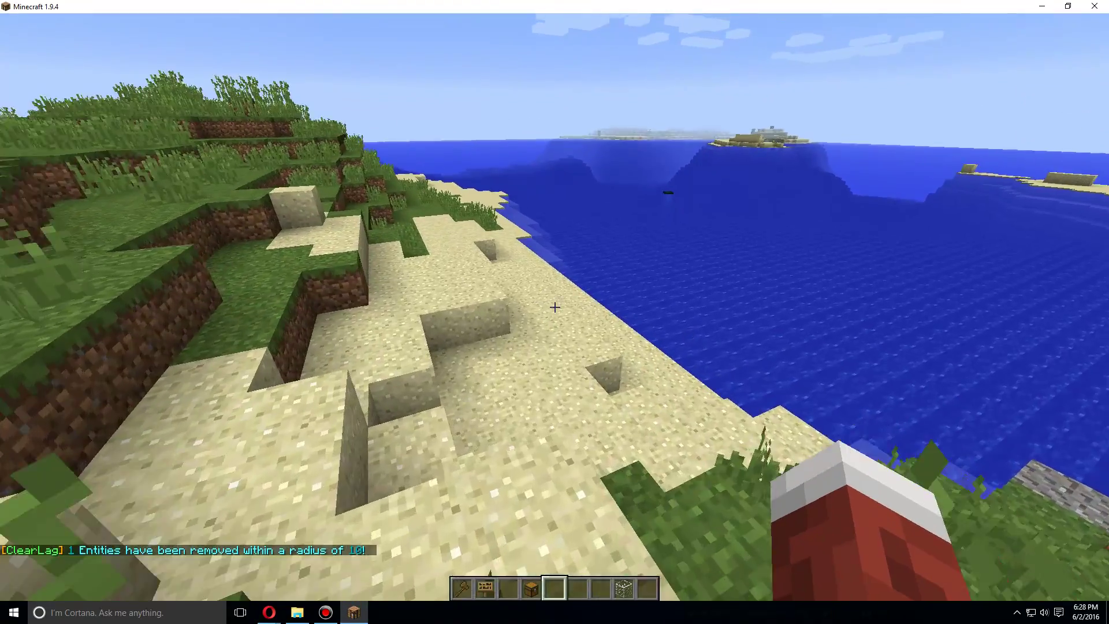
key("w")
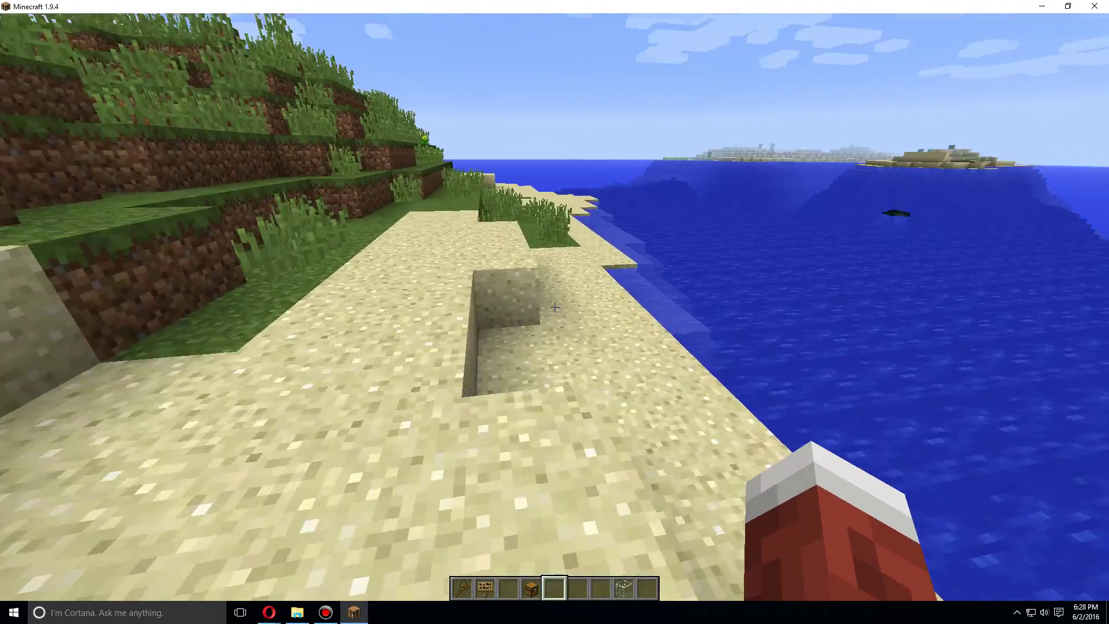
key("w")
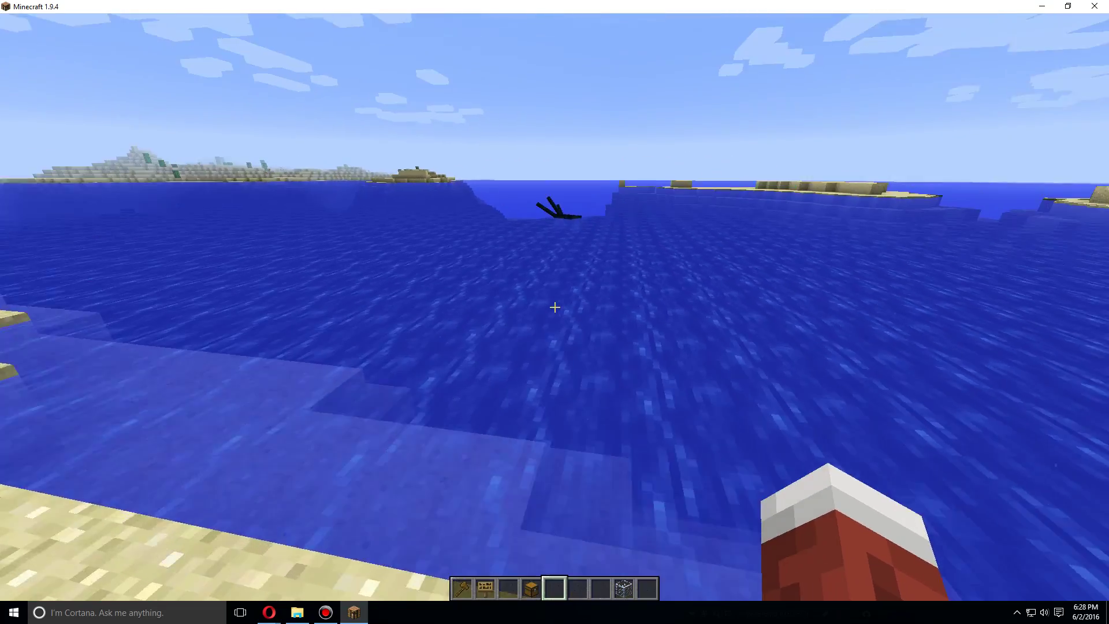
key("t")
key("Up")
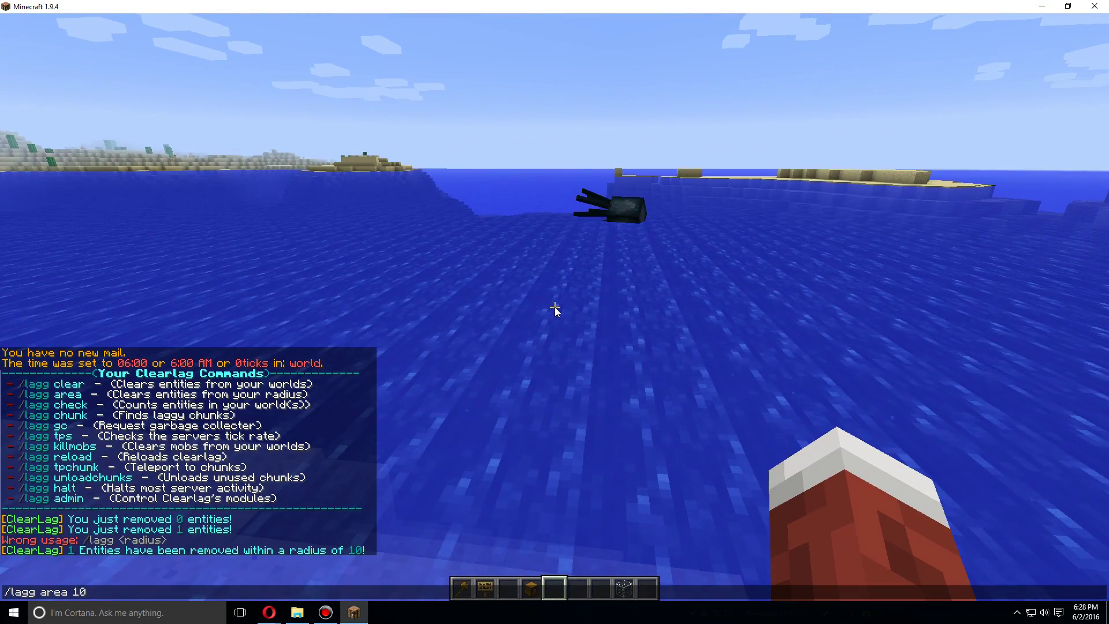
type("0")
key("Return")
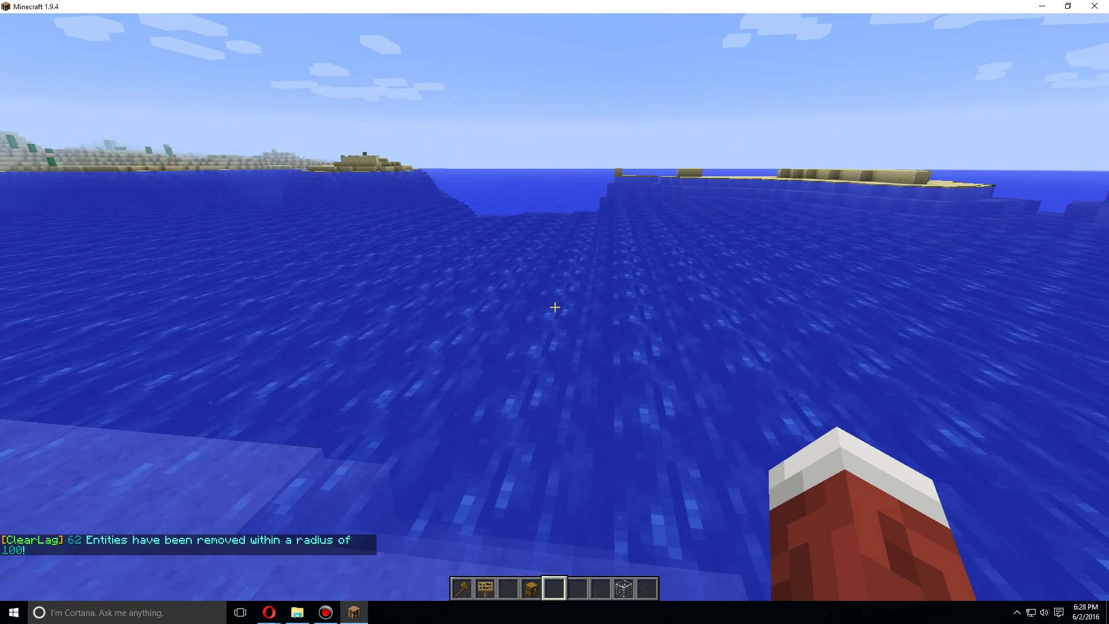
Walk back up to the grassland and check the server's tick rate with /lagg tps
key("w")
key("w")
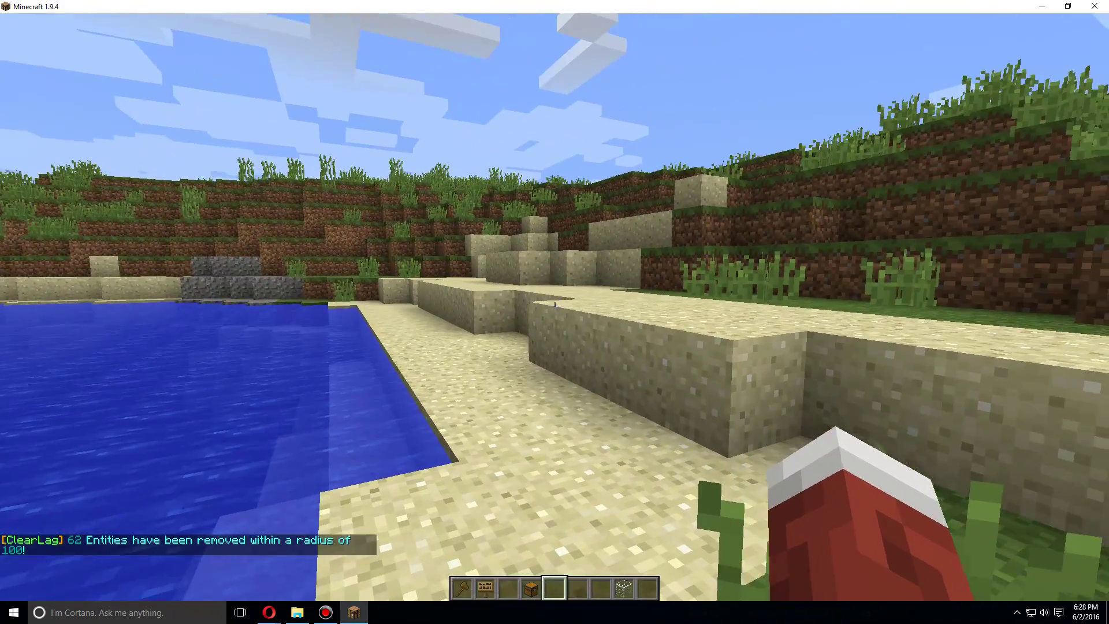
key("w")
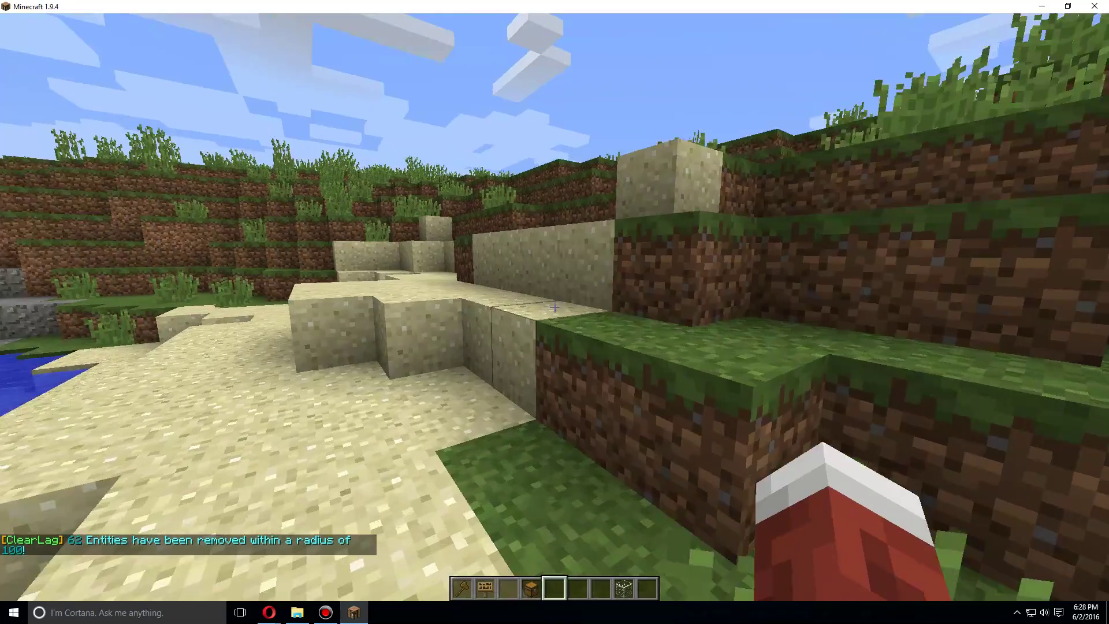
key("w")
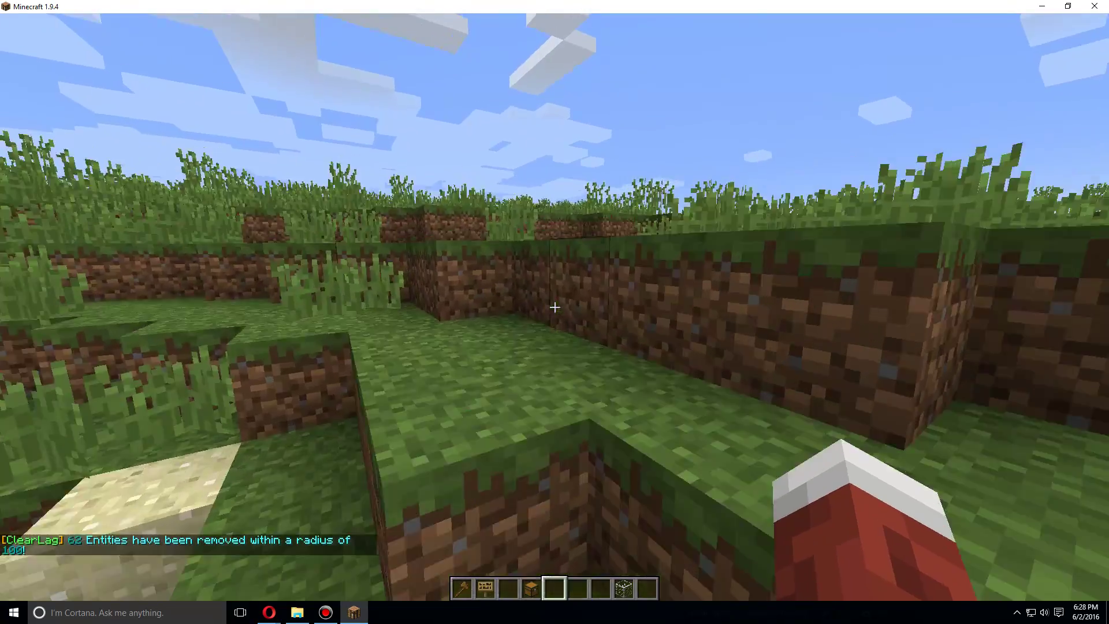
key("w")
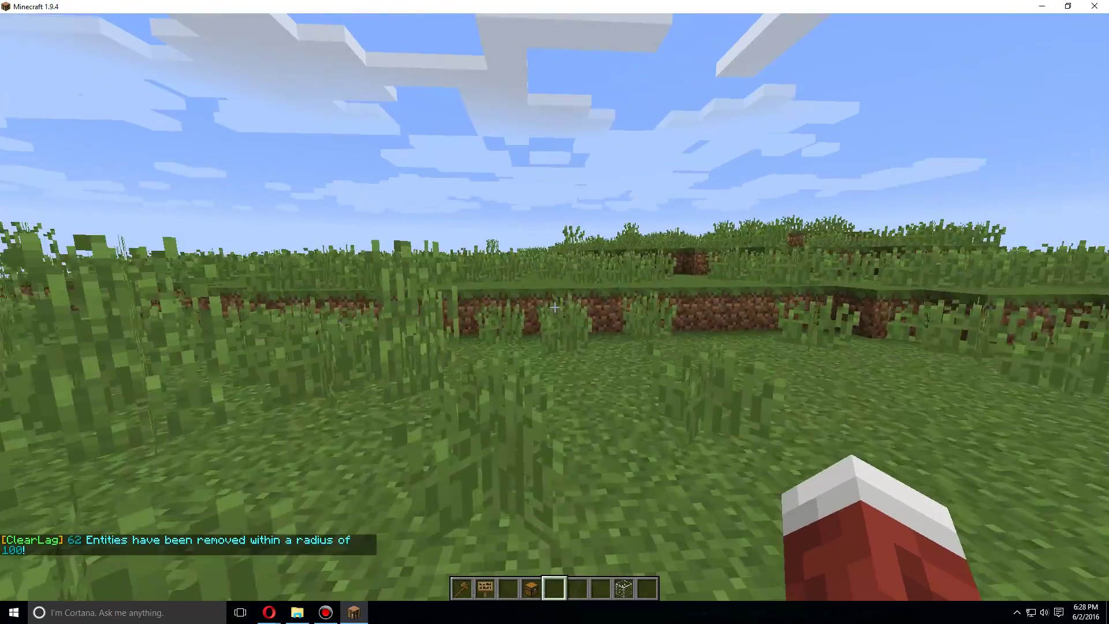
key("w")
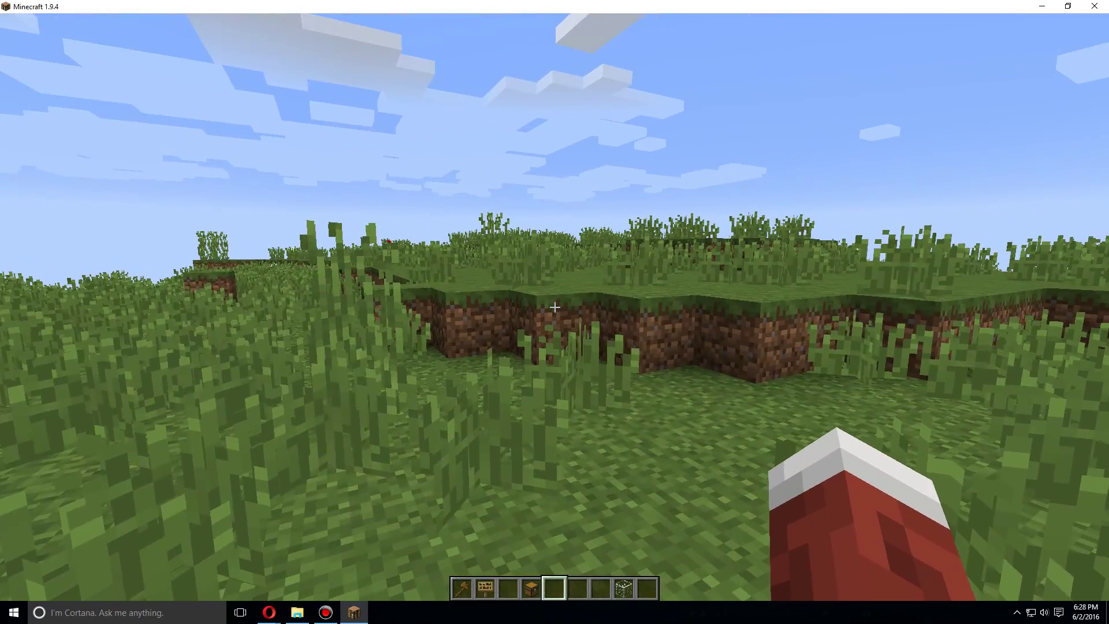
key("slash")
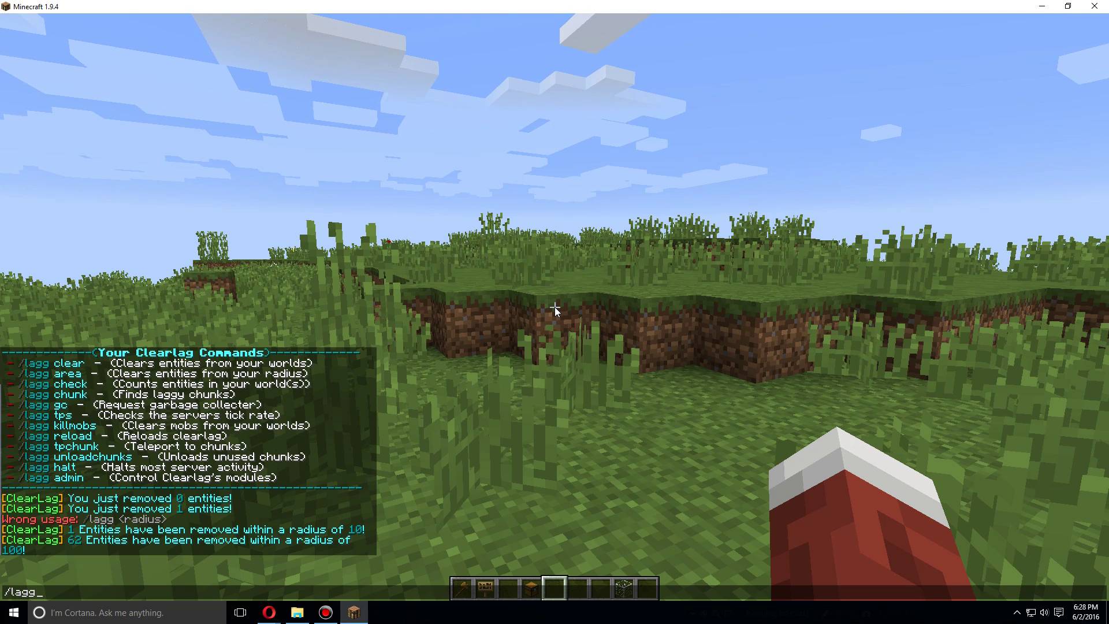
type("lagg tps")
key("Return")
Look up the laggy chunks with /lagg chunk
key("slash")
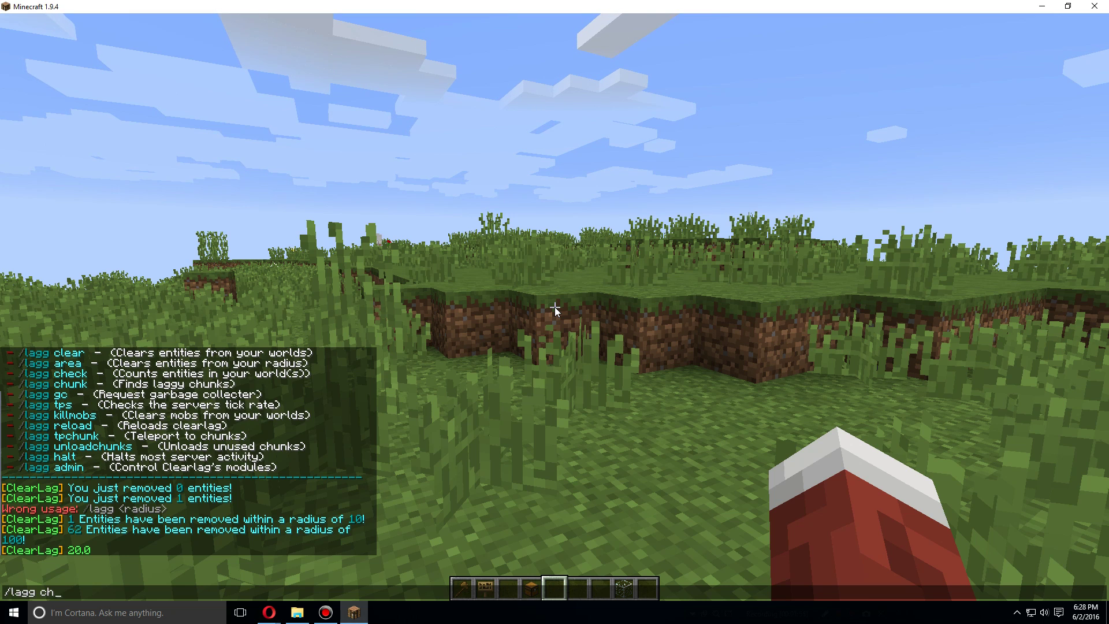
type("lagg chunk")
key("Return")
Show the module commands with /lagg admin and view the module status with /lagg admin list
key("slash")
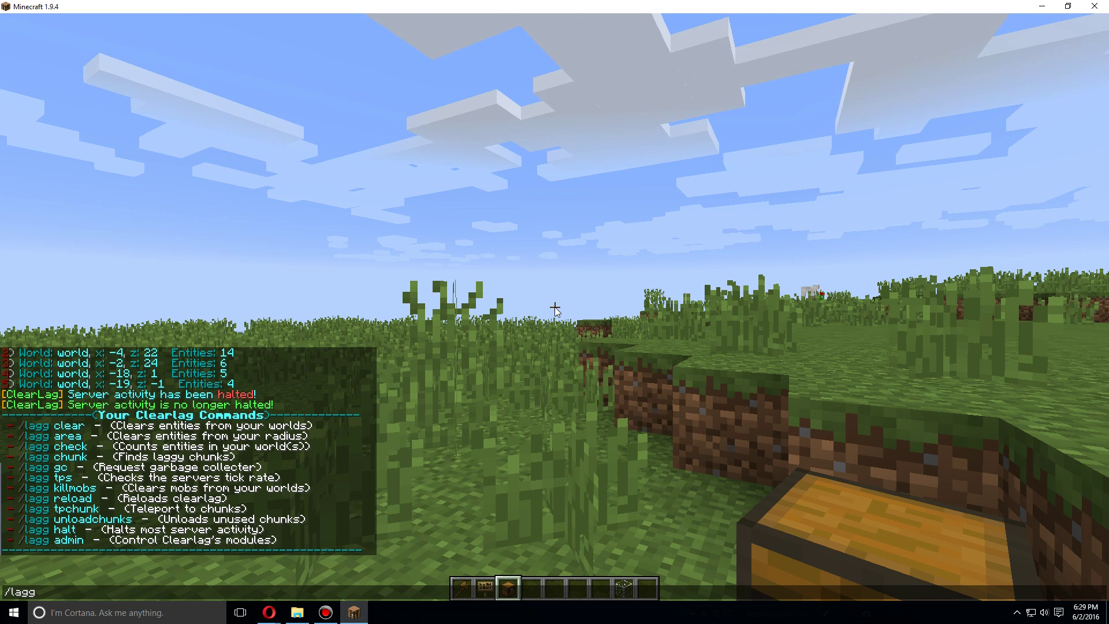
type("min")
key("Return")
type("/lag")
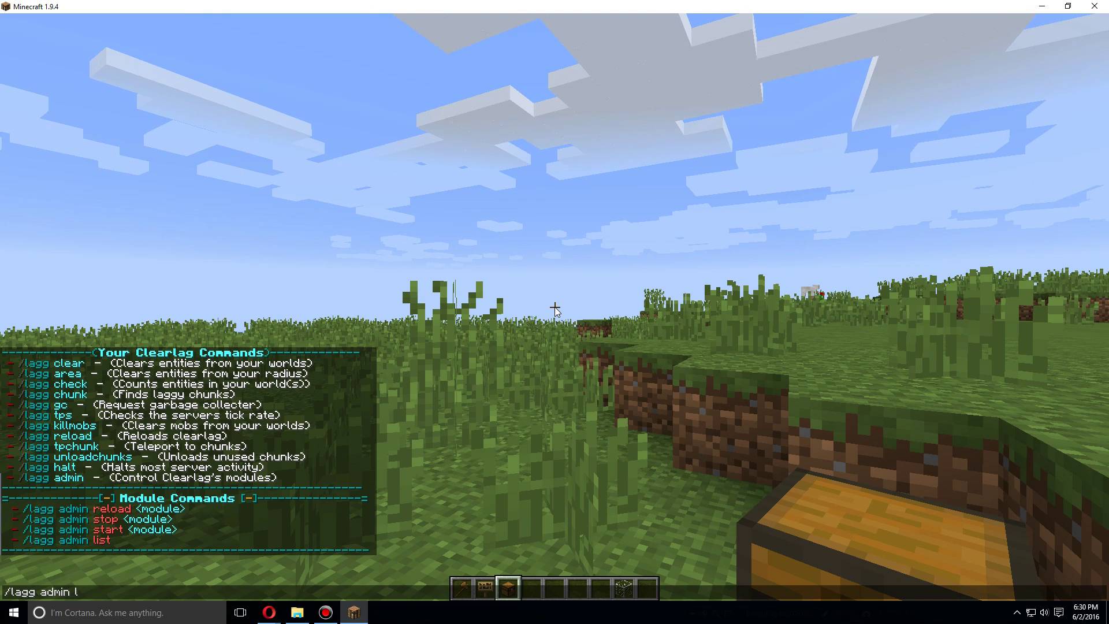
key("Return")
type("/")
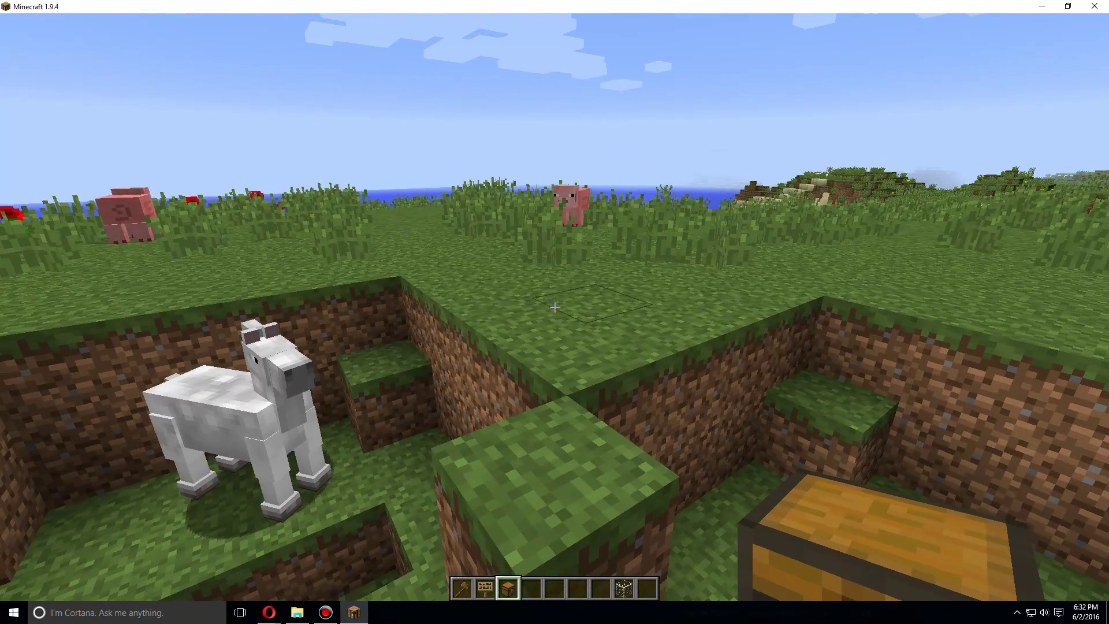
Test the clear command again by running /lagg clear beside the white horse
key("slash")
type("lagg")
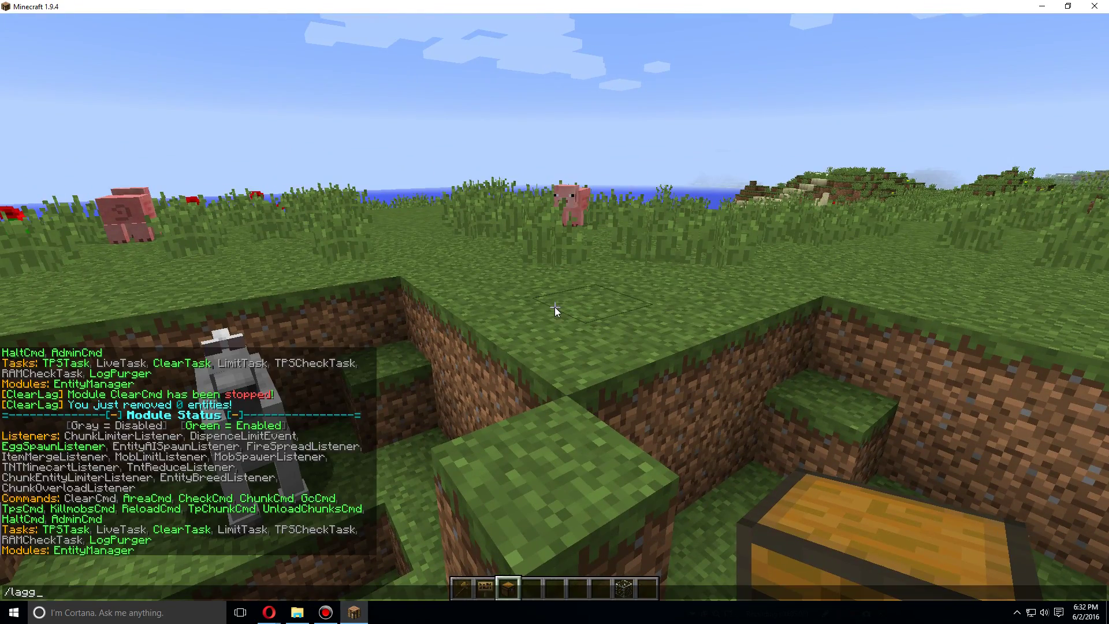
type(" clear")
key("Return")
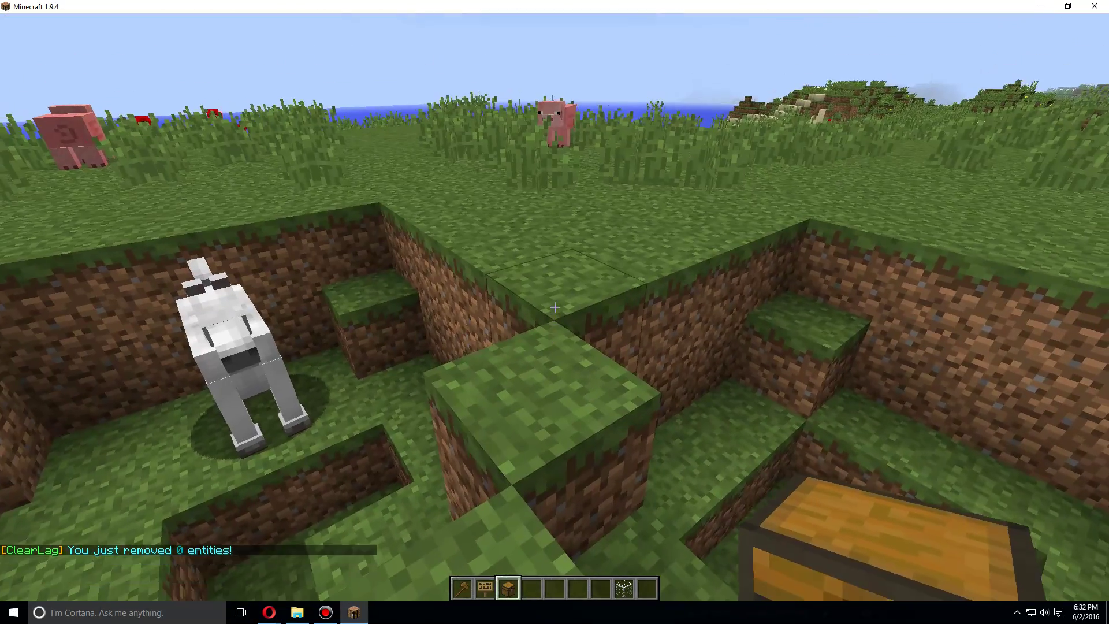
Drop the chest item on the ground and run /lagg clear to remove it
key("q")
key("slash")
key("Up")
key("Return")
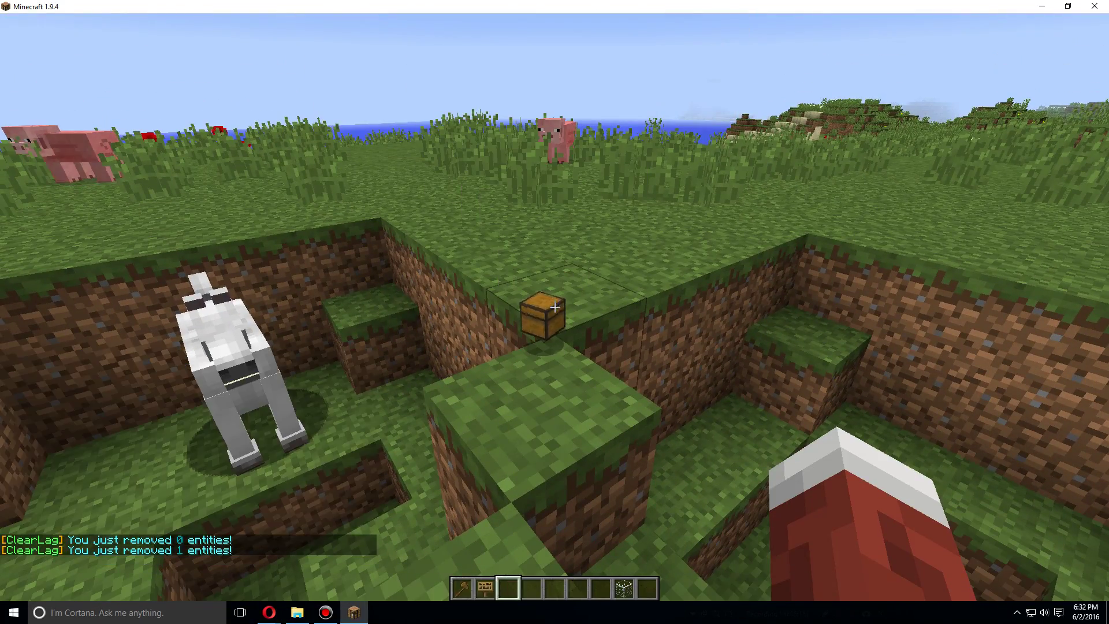
Walk up to a pig in the grass and run /lagg clear beside it
key("w")
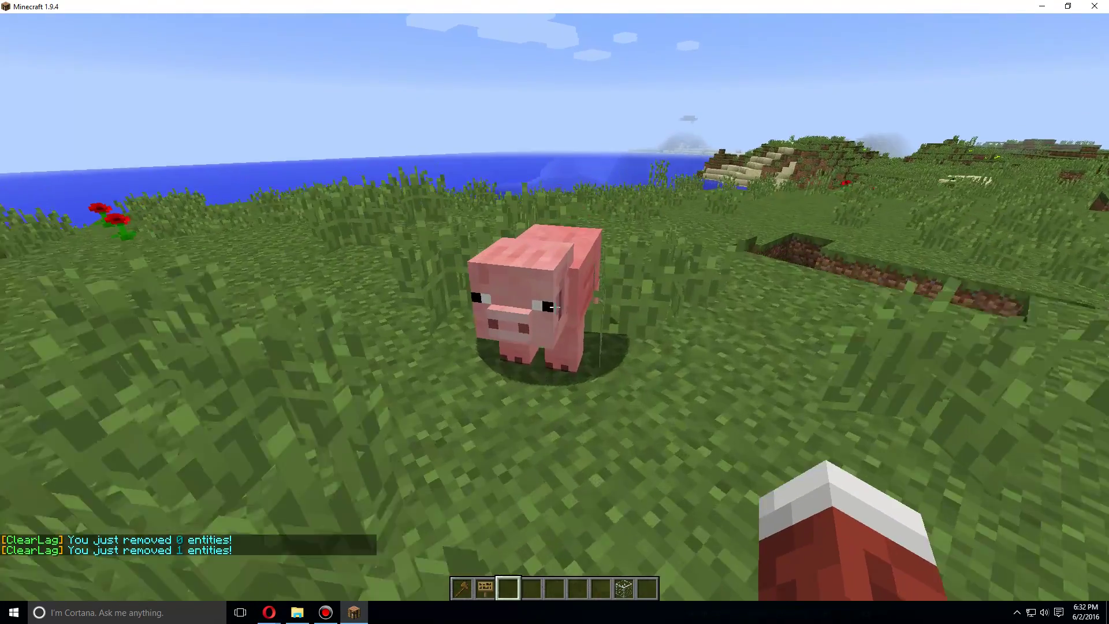
key("slash")
key("Up")
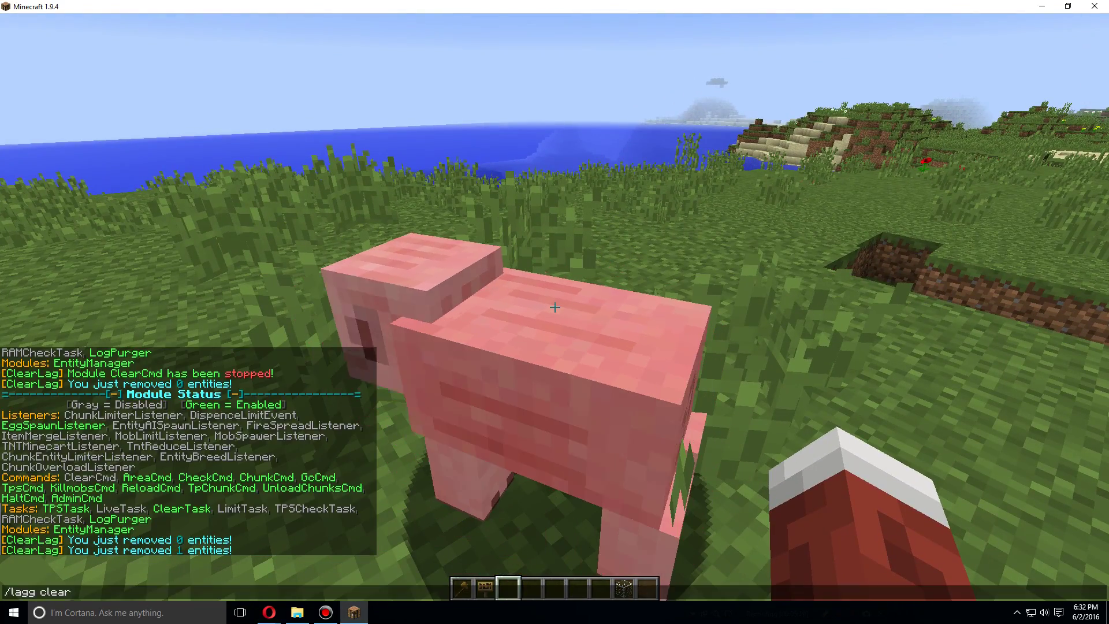
key("Return")
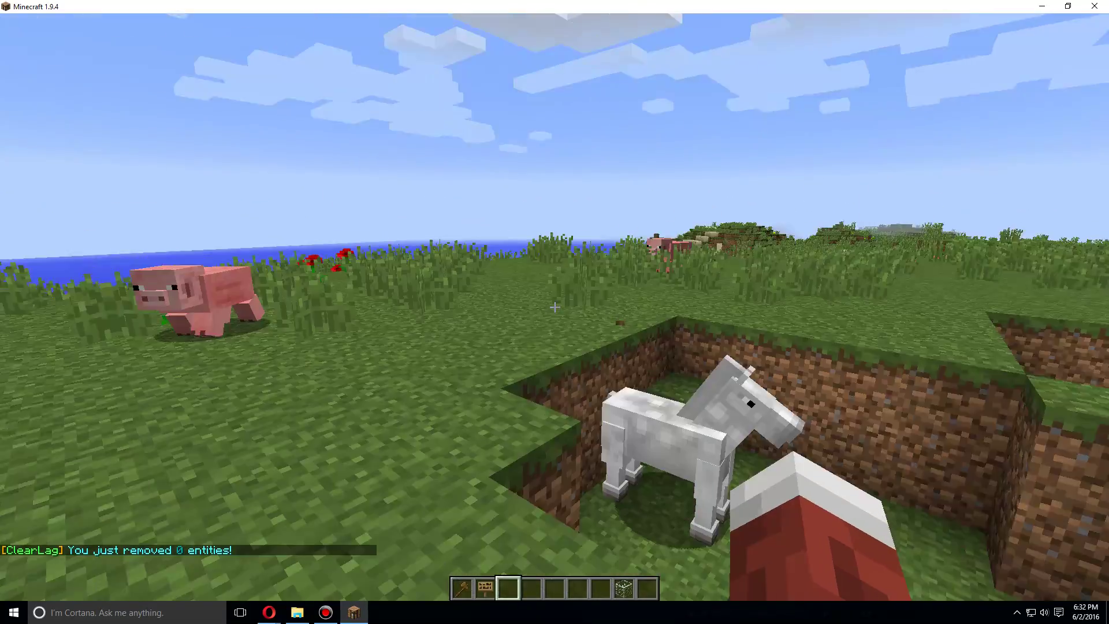
List the available ClearLag commands with /lagg and run /lagg killmobs to clear the mobs from the world
type("/")
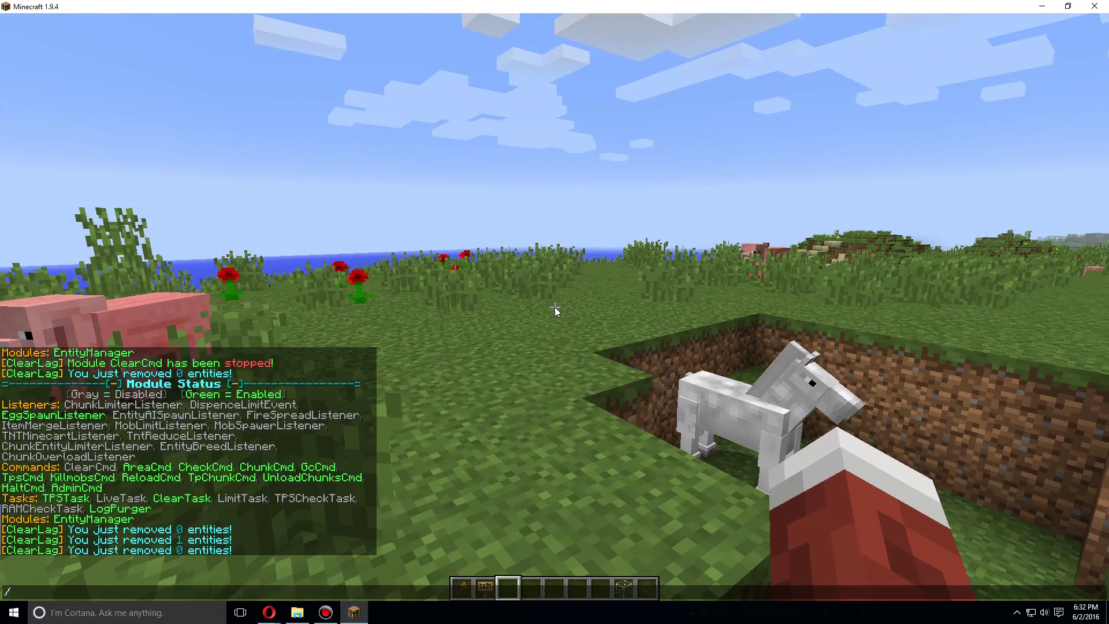
type("lagg")
key("Return")
type("/")
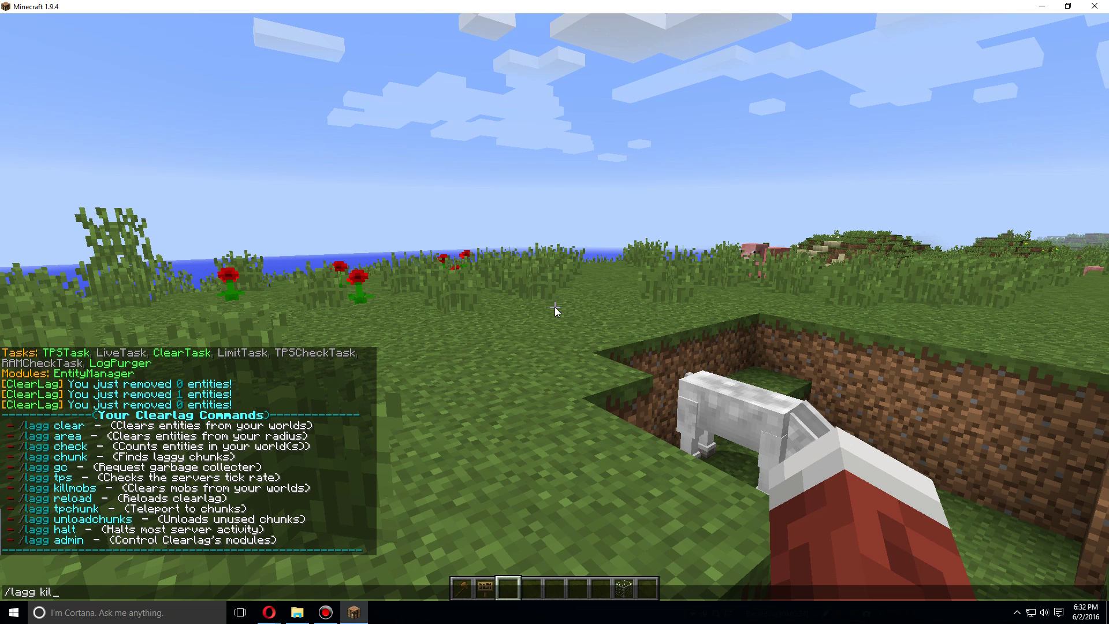
key("Return")
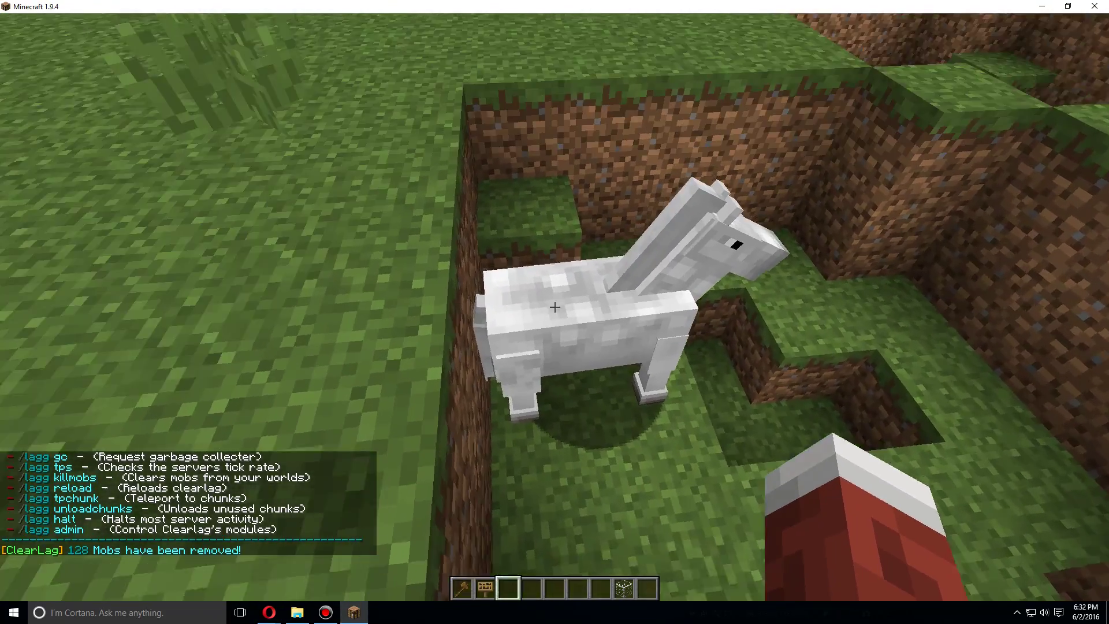
Walk to the white horse in the pit, mount it and dismount again
key("w")
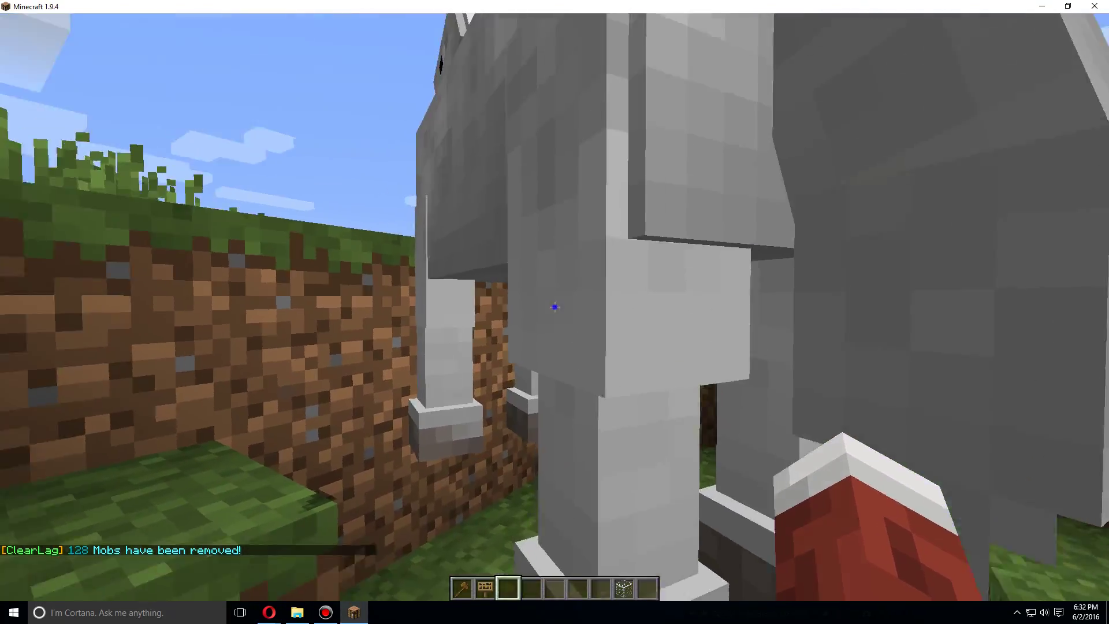
right_click(555, 307)
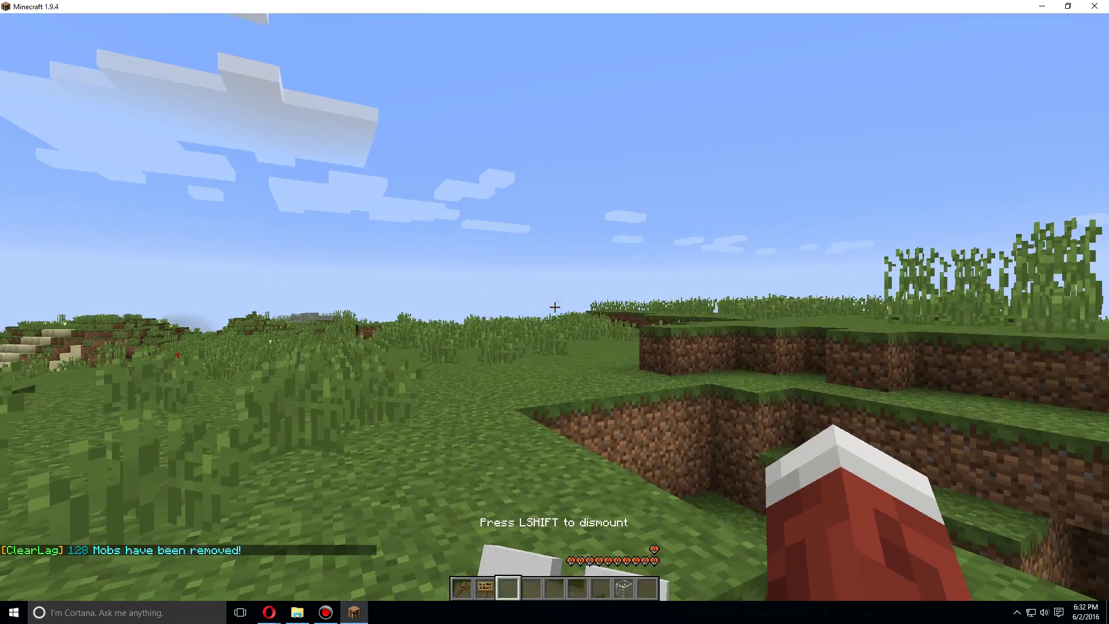
key("shift")
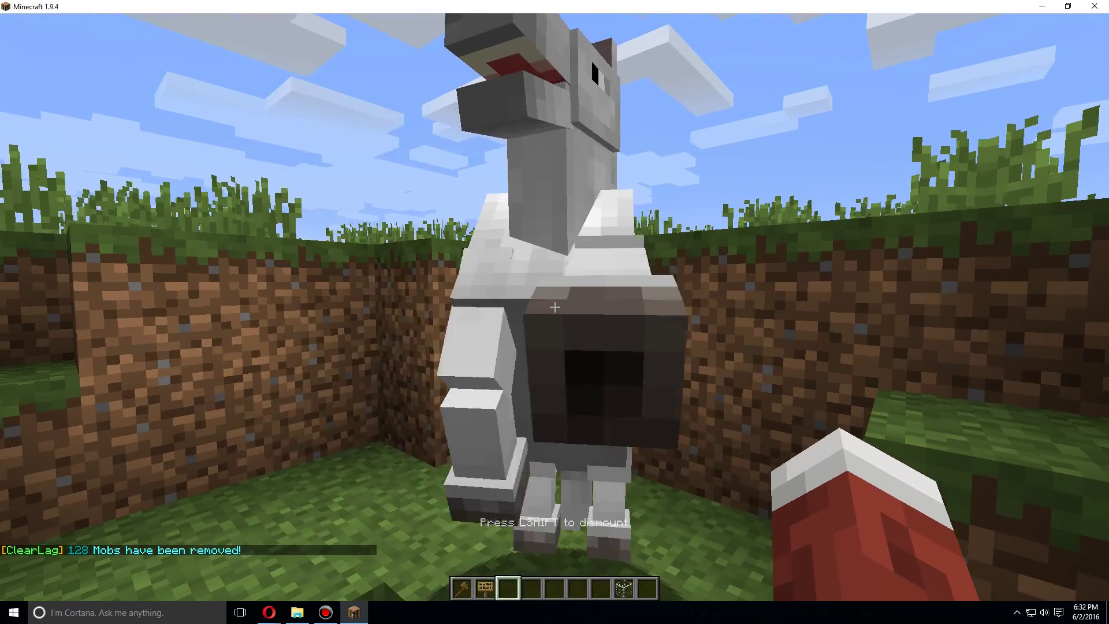